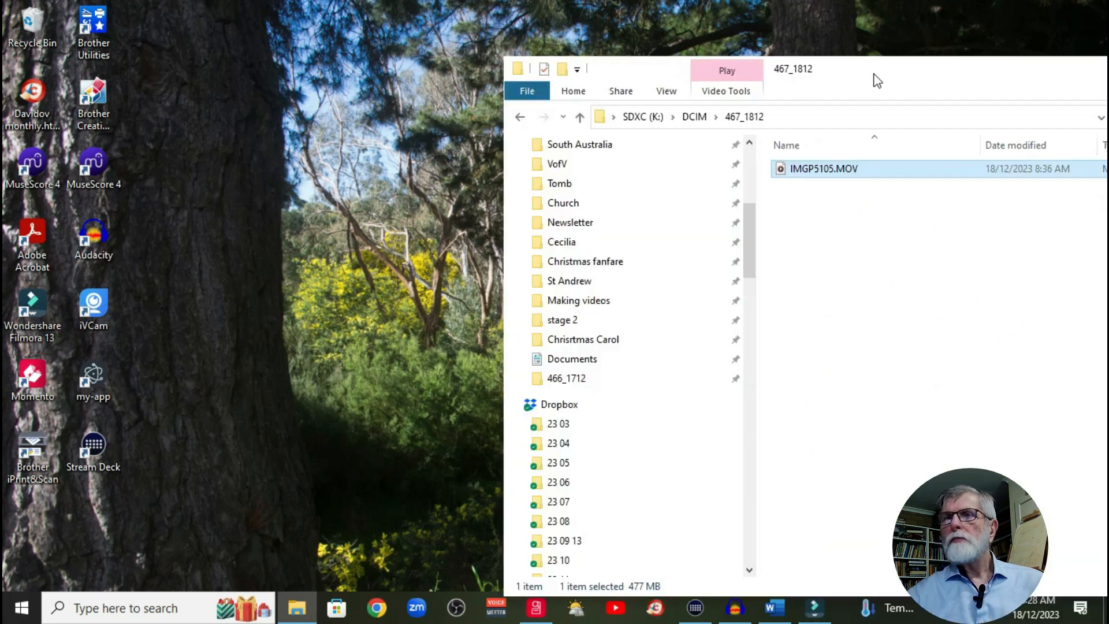
Step: Copy IMGP5105.MOV from the SD card's 467_1812 folder into the Making videos folder, replacing the existing file
{"action": "left_click_drag", "start_coordinate": [872, 79], "coordinate": [518, 79]}
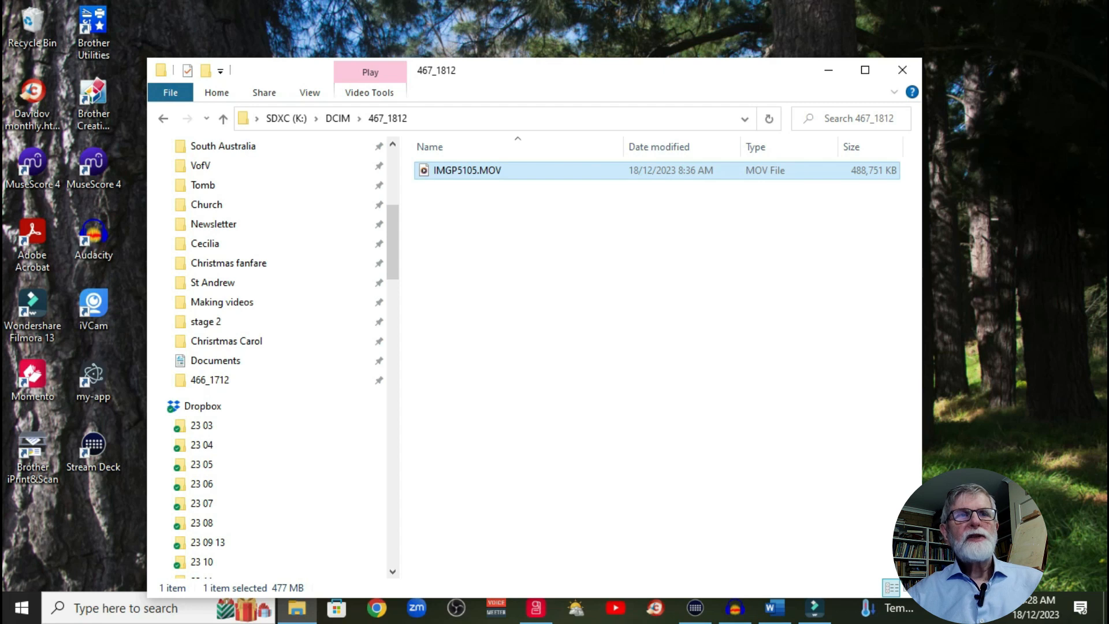
{"action": "left_click_drag", "start_coordinate": [467, 170], "coordinate": [231, 302]}
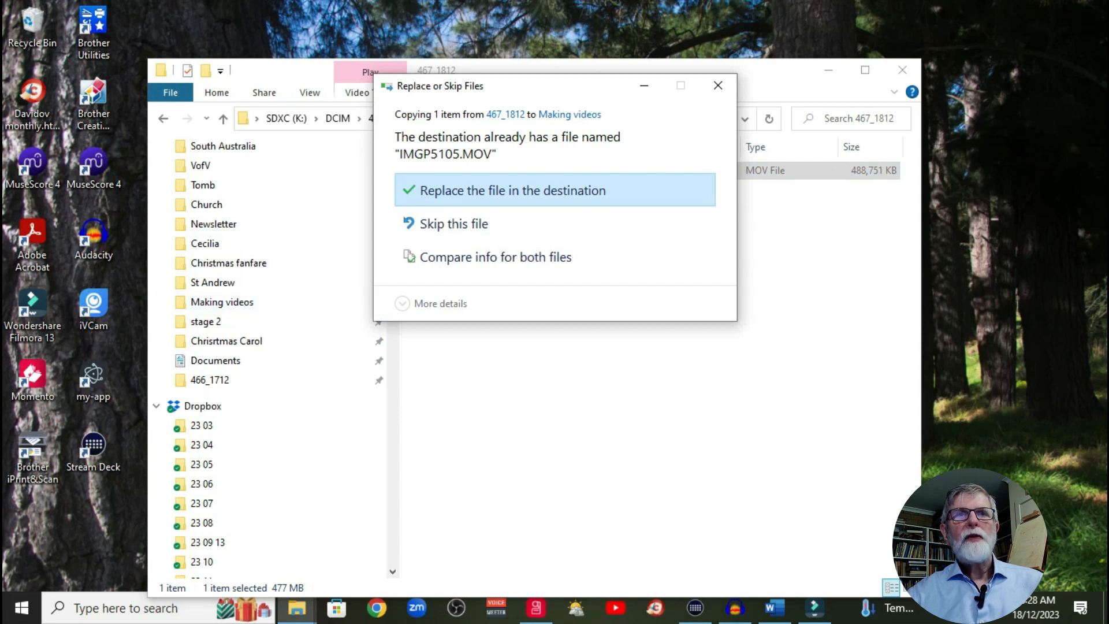
{"action": "left_click", "coordinate": [512, 190]}
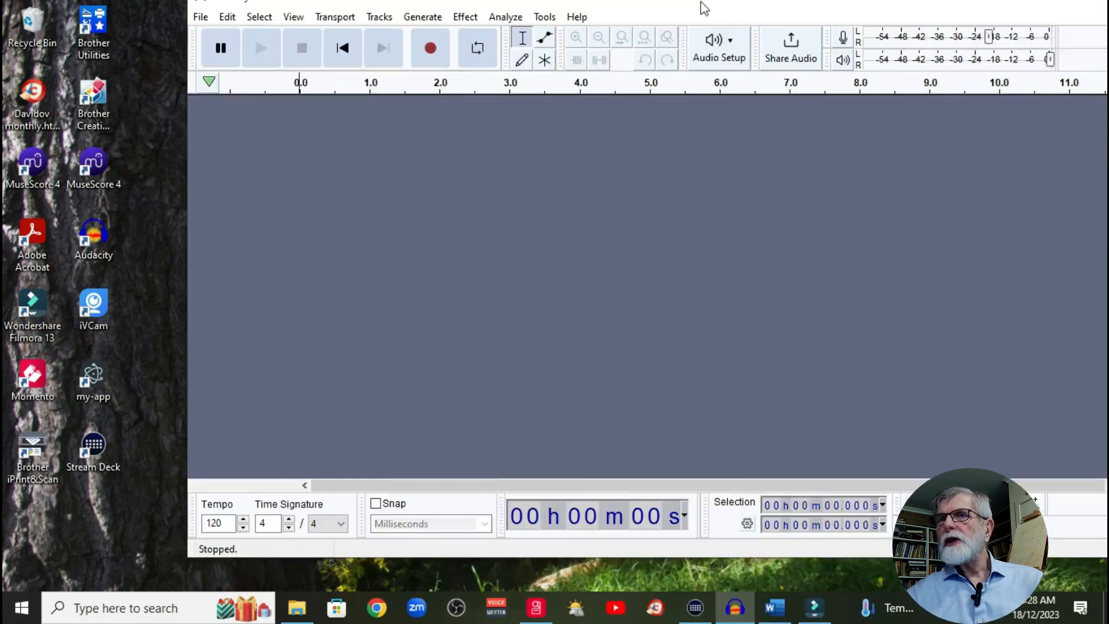
Step: Switch to Audacity, maximize it, and import the audio of IMGP5105.MOV from the Making videos folder
{"action": "left_click_drag", "start_coordinate": [700, 8], "coordinate": [601, 45]}
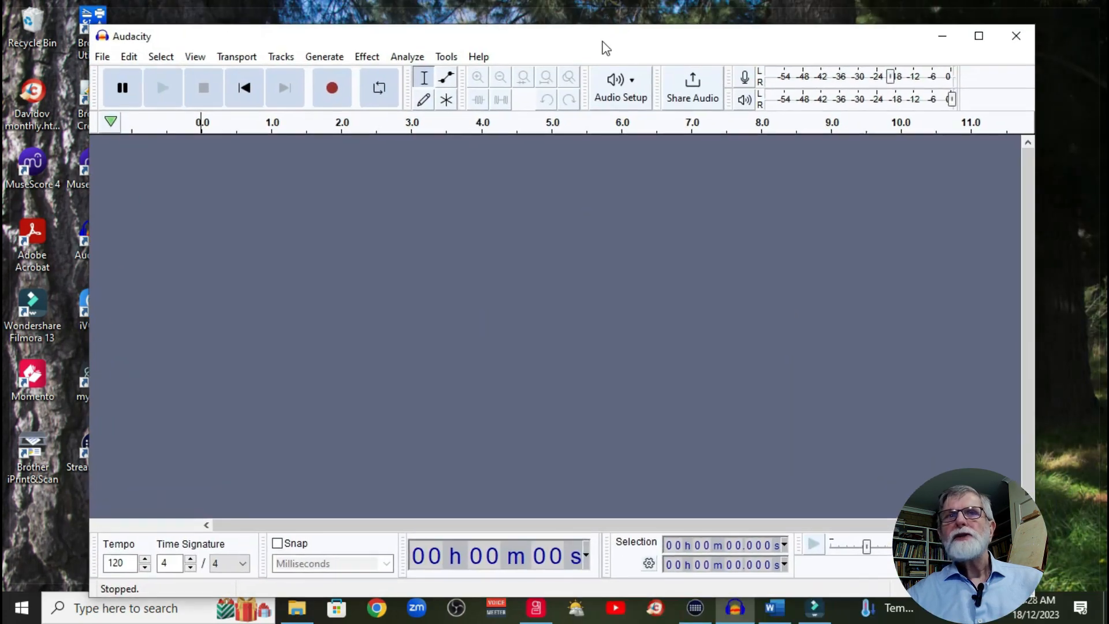
{"action": "left_click", "coordinate": [979, 34]}
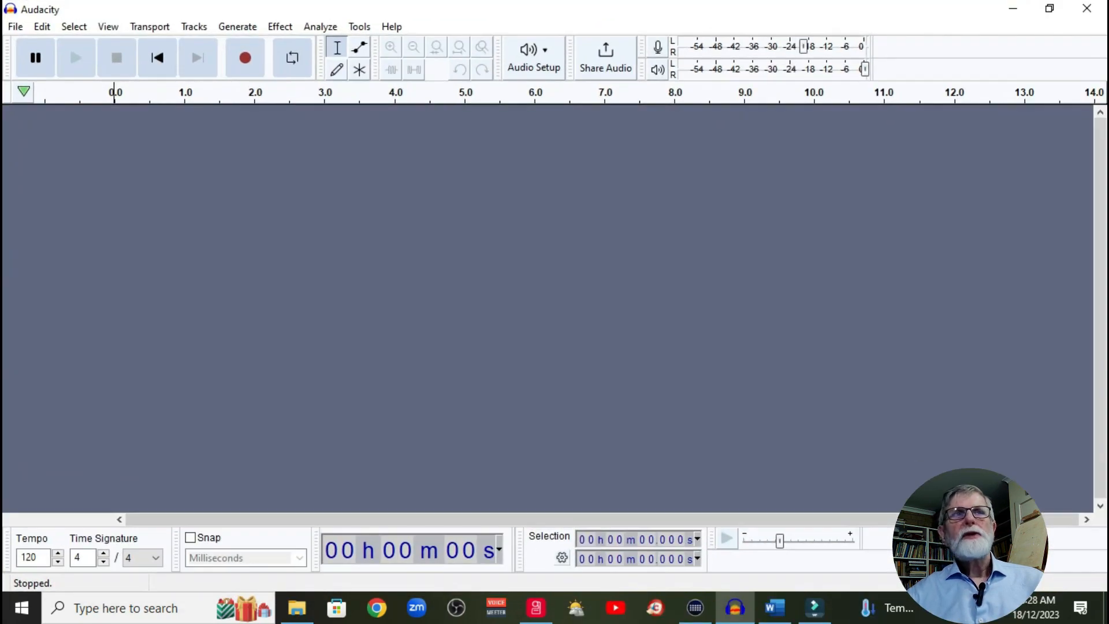
{"action": "left_click", "coordinate": [15, 26]}
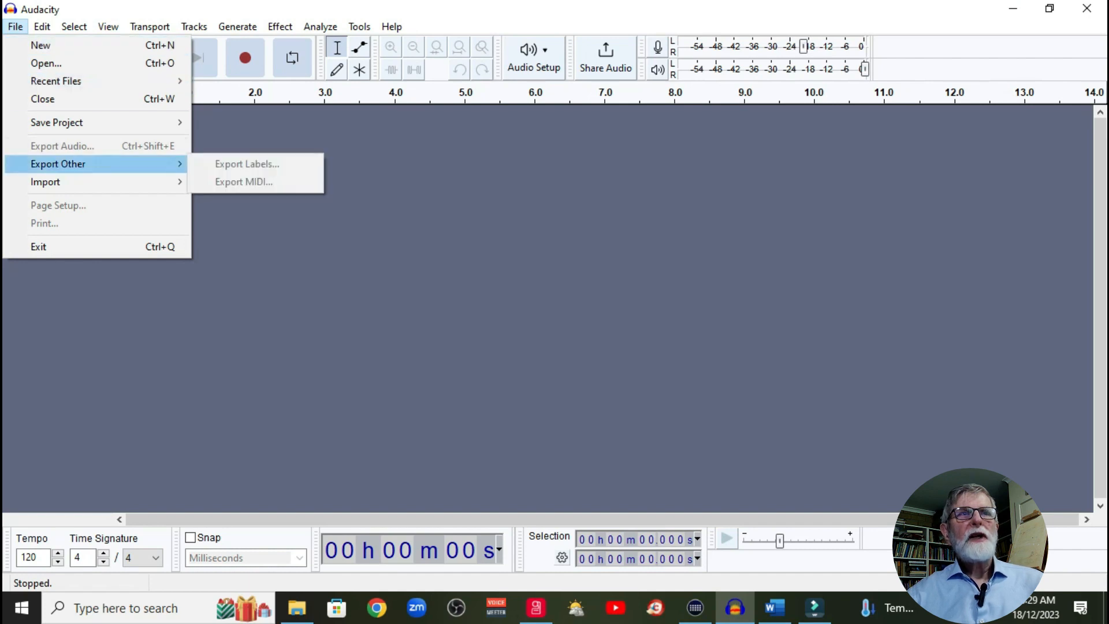
{"action": "mouse_move", "coordinate": [46, 182]}
{"action": "left_click", "coordinate": [231, 182]}
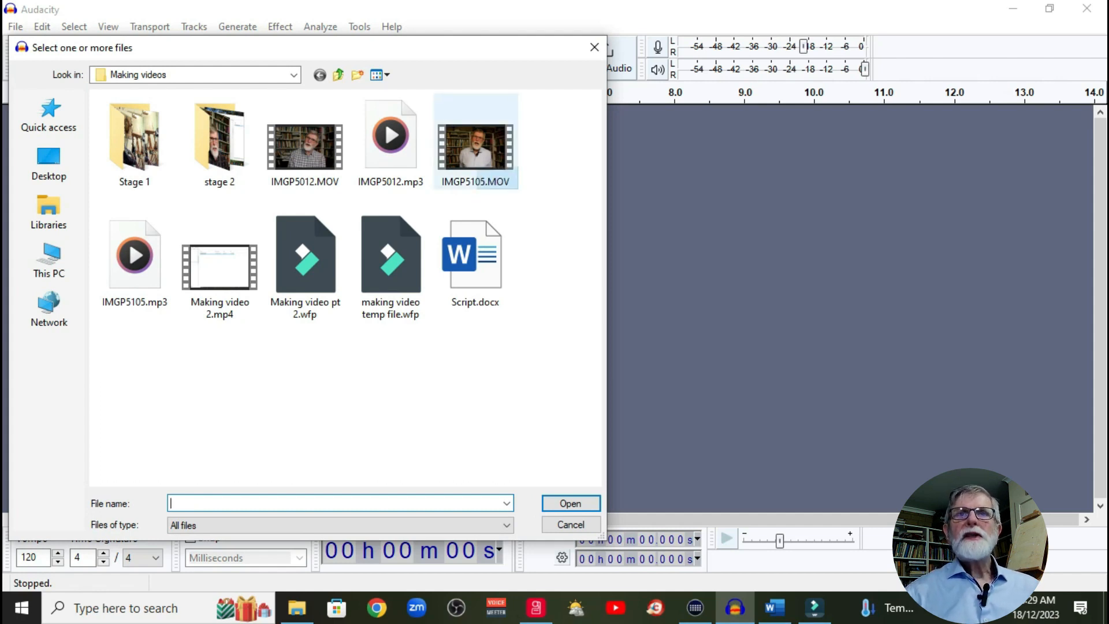
{"action": "double_click", "coordinate": [475, 141]}
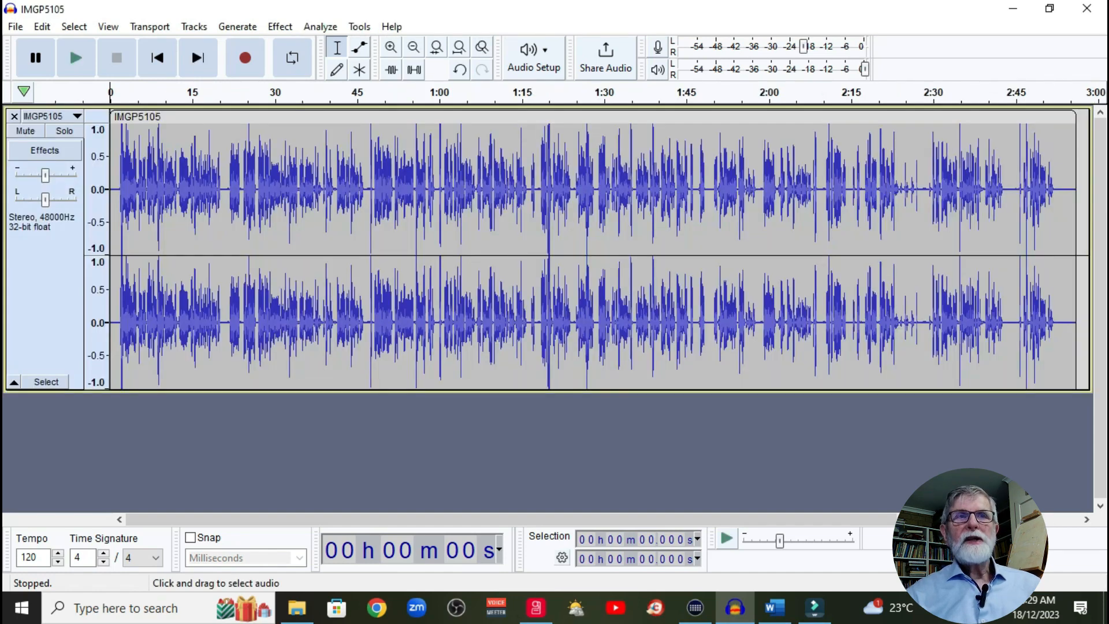
Step: Capture a noise profile for Noise Reduction from the silent gap between about 1:15.96 and 1:16.87
{"action": "scroll", "coordinate": [525, 254], "scroll_direction": "up", "scroll_amount": 4}
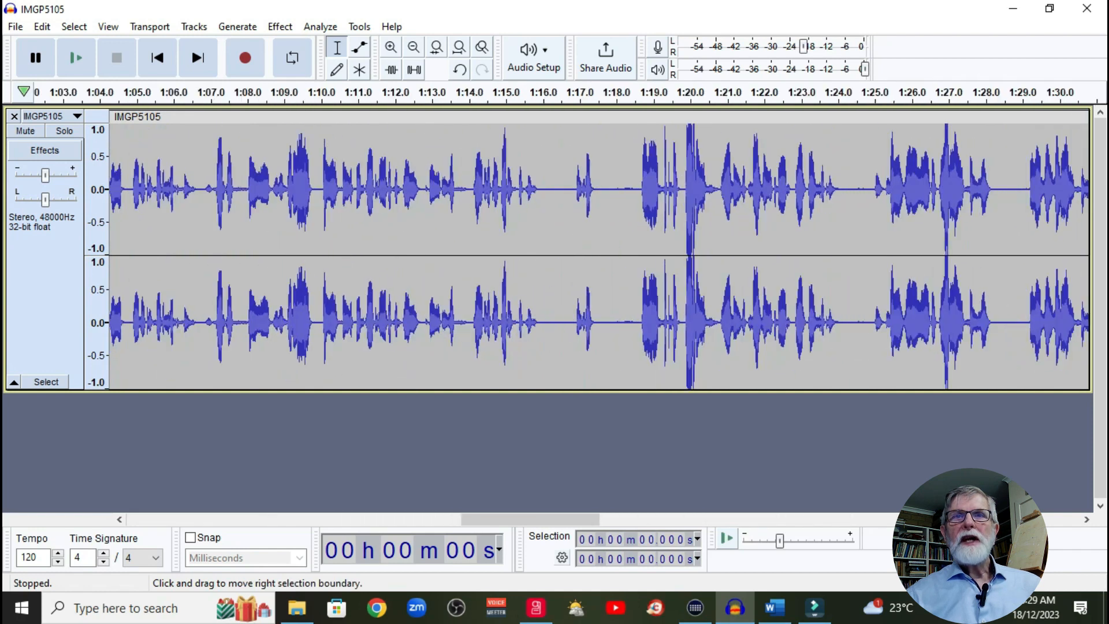
{"action": "left_click_drag", "start_coordinate": [553, 254], "coordinate": [607, 254]}
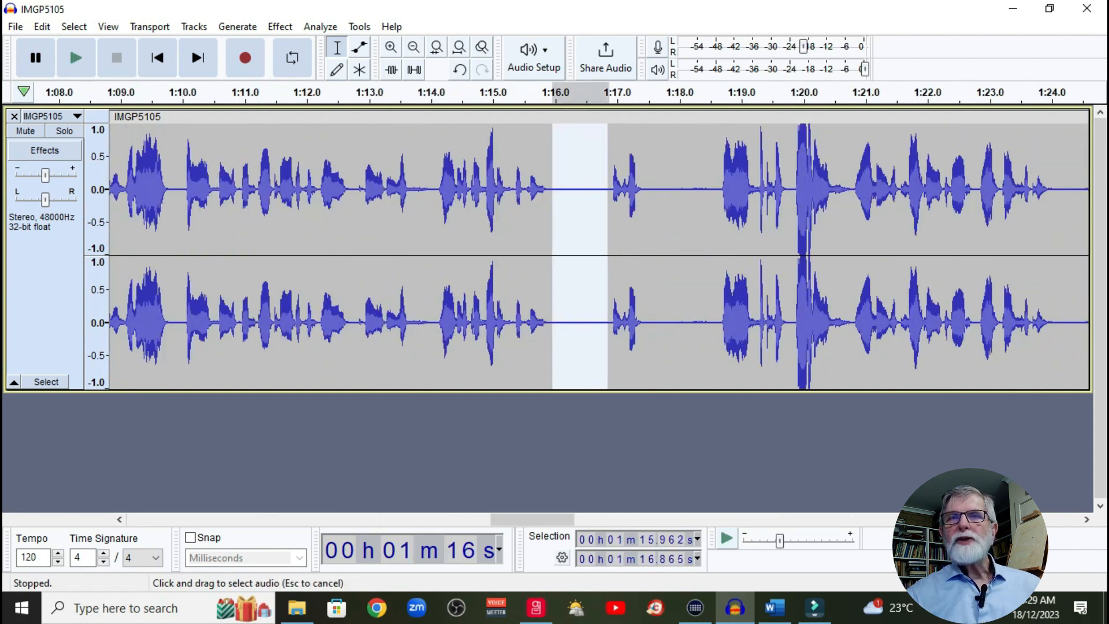
{"action": "left_click", "coordinate": [280, 26]}
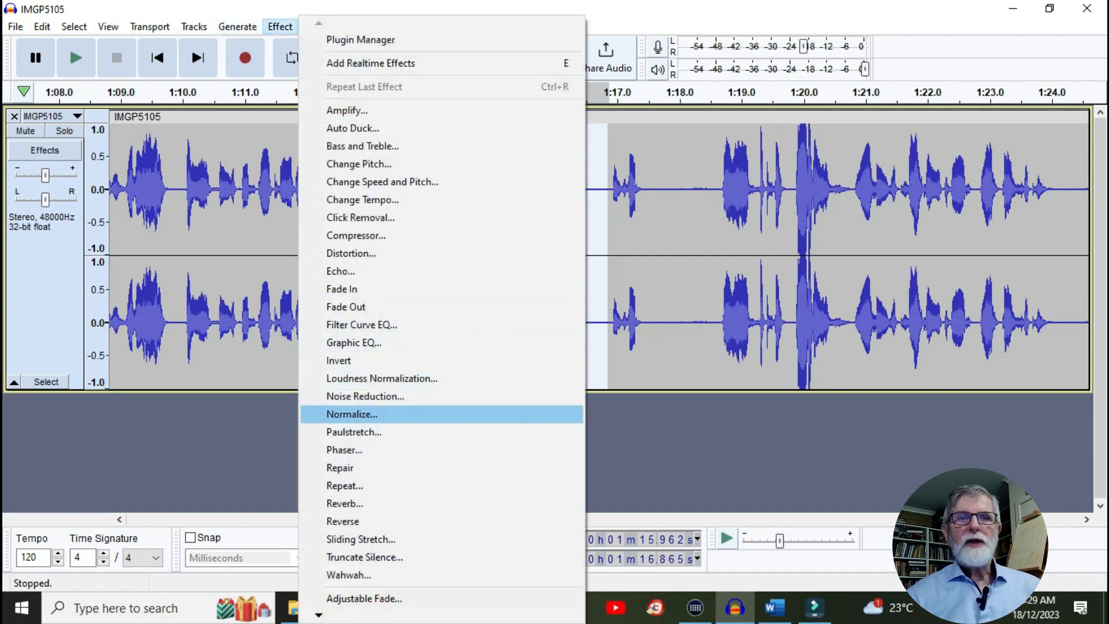
{"action": "left_click", "coordinate": [365, 396]}
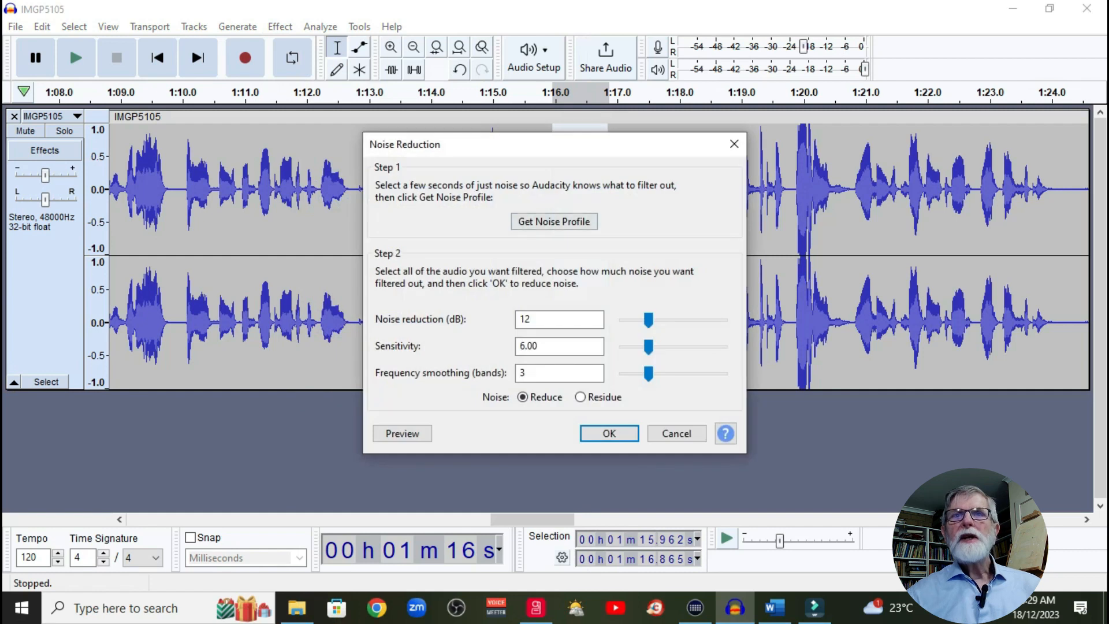
{"action": "left_click", "coordinate": [554, 222]}
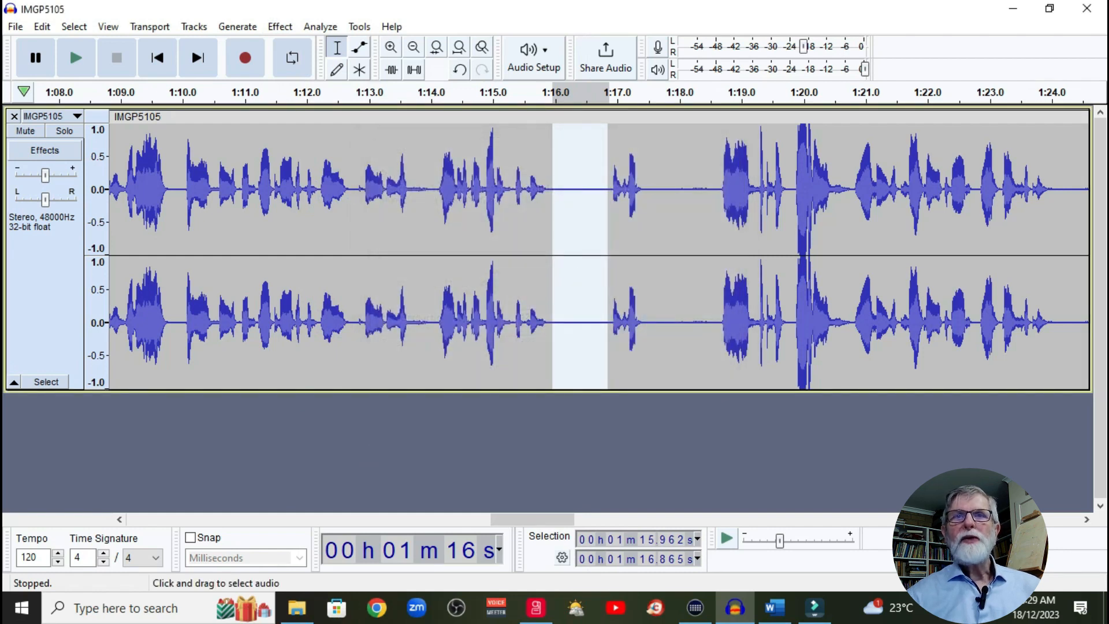
Step: Apply Noise Reduction to the entire track with 12 dB reduction, sensitivity 6.00 and frequency smoothing of 3 bands
{"action": "key", "text": "ctrl+a"}
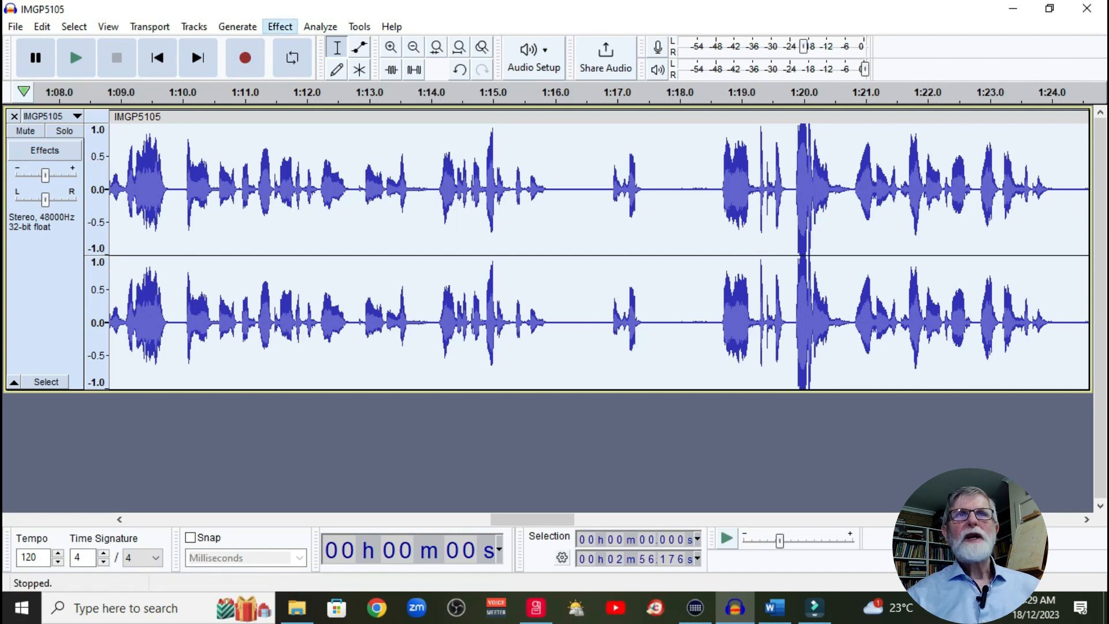
{"action": "left_click", "coordinate": [280, 27]}
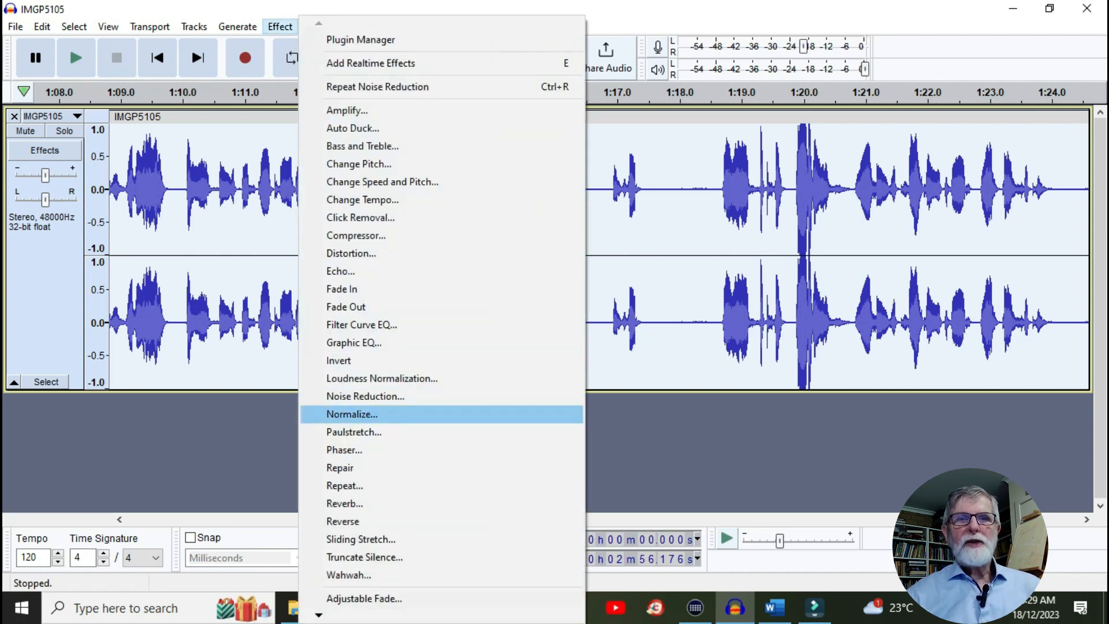
{"action": "left_click", "coordinate": [365, 396]}
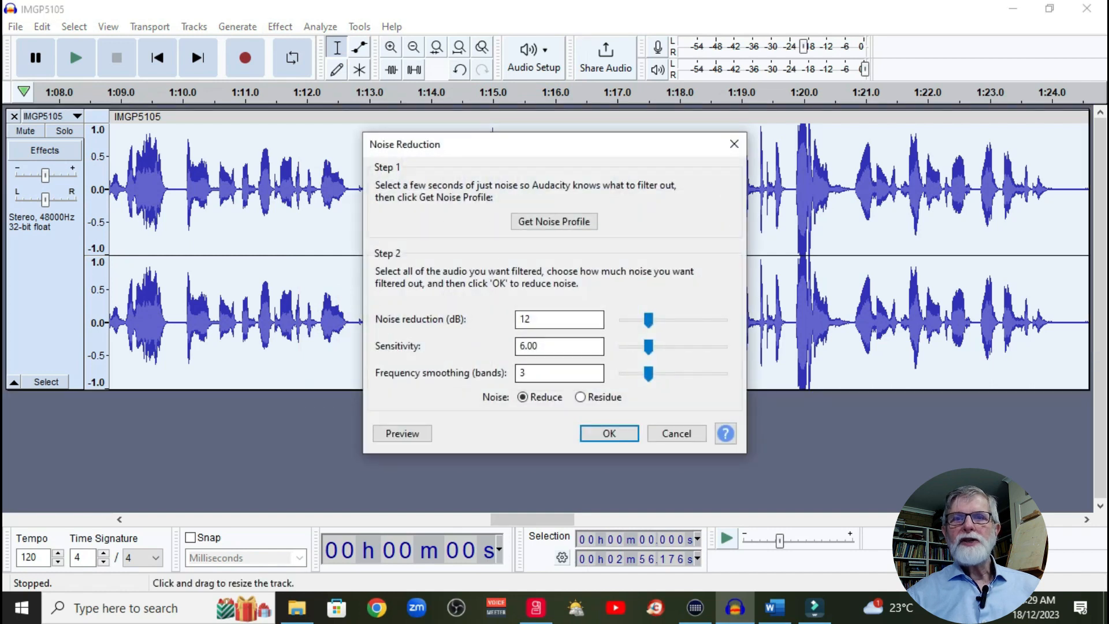
{"action": "key", "text": "Return"}
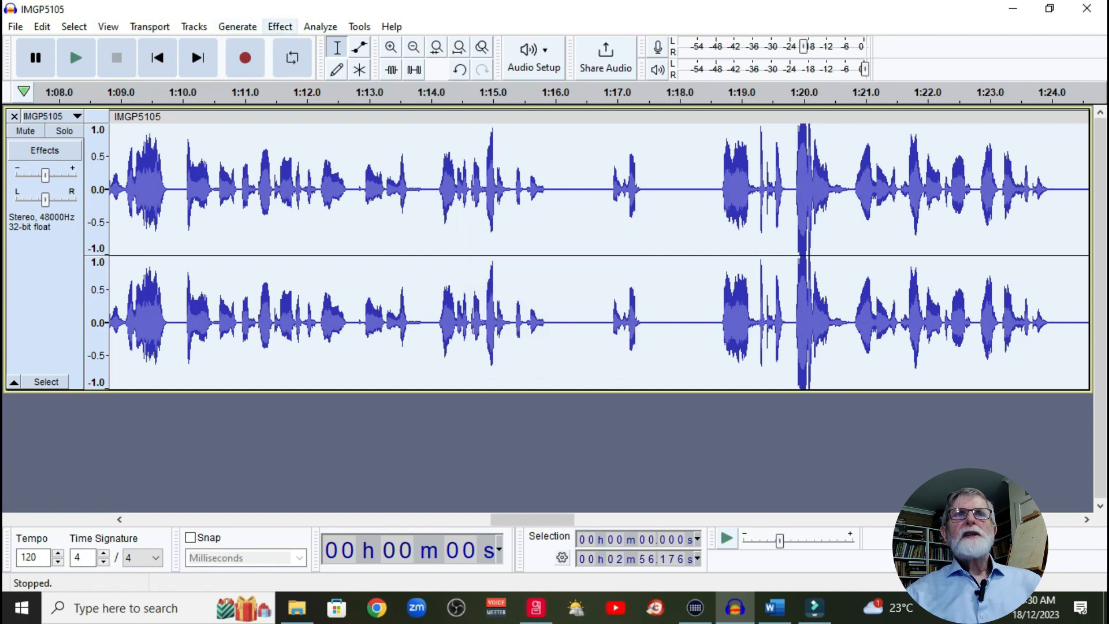
Step: Apply the Graphic EQ effect to the entire track, using the existing curve that boosts the bands from 5k upward
{"action": "left_click", "coordinate": [280, 26]}
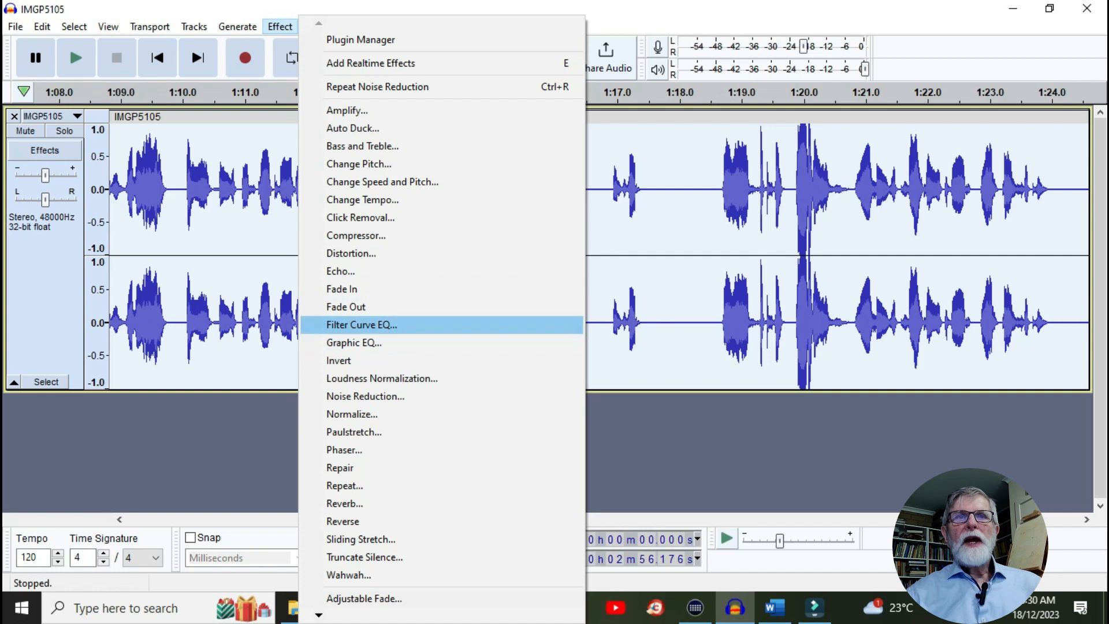
{"action": "left_click", "coordinate": [354, 344]}
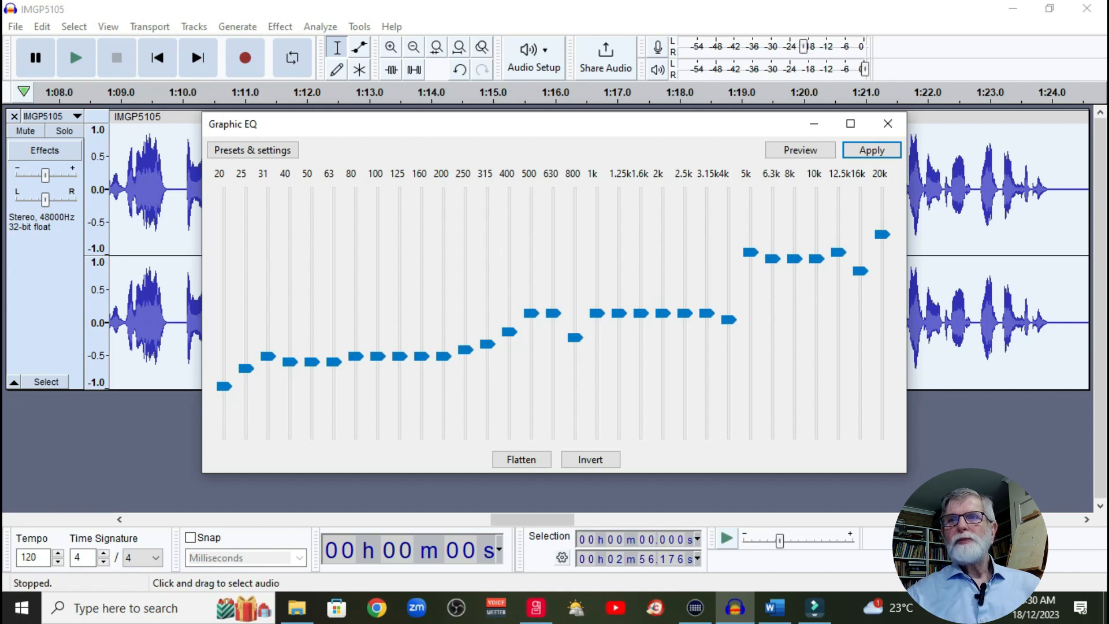
{"action": "left_click", "coordinate": [872, 151]}
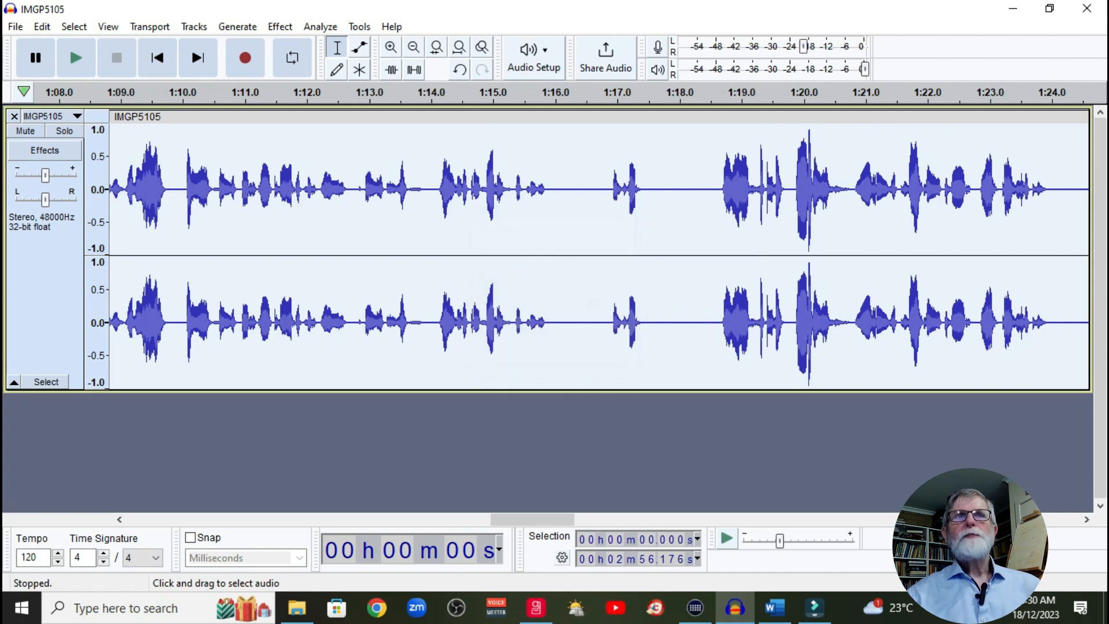
Step: Export the entire project as the stereo 48000 Hz MP3 file IMGP5105.mp3 in the Making videos folder, replacing the existing file
{"action": "left_click", "coordinate": [16, 27]}
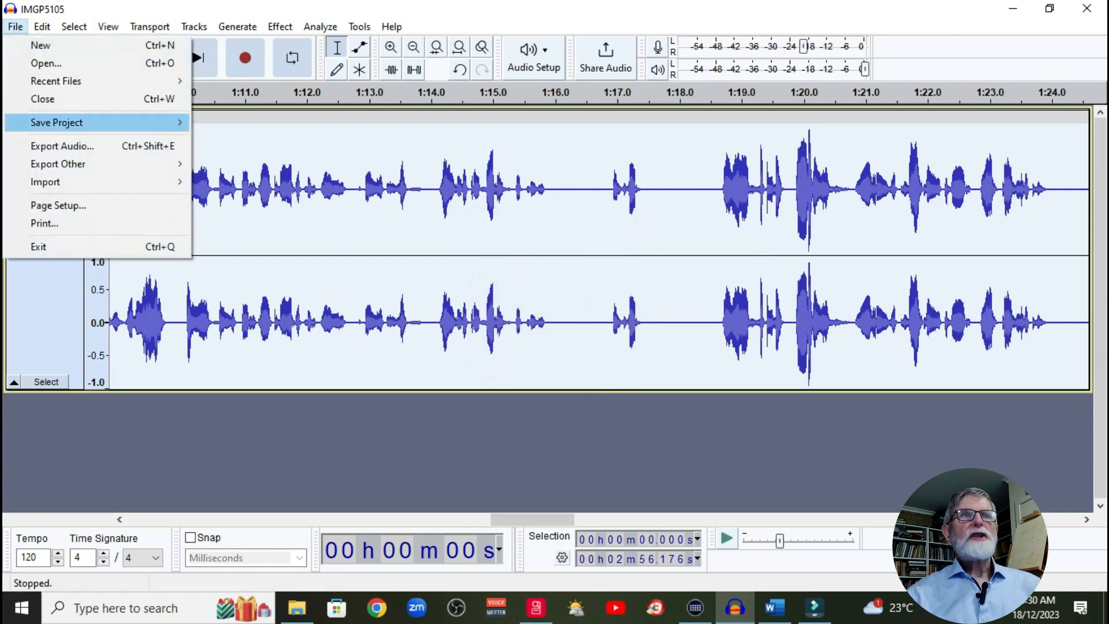
{"action": "left_click", "coordinate": [62, 146]}
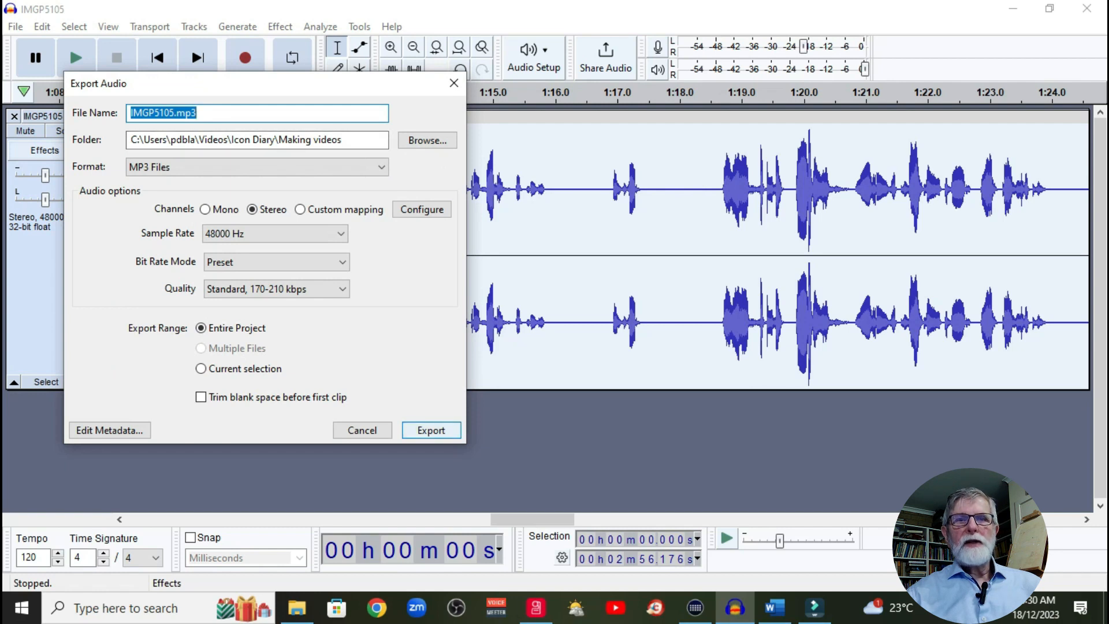
{"action": "key", "text": "Return"}
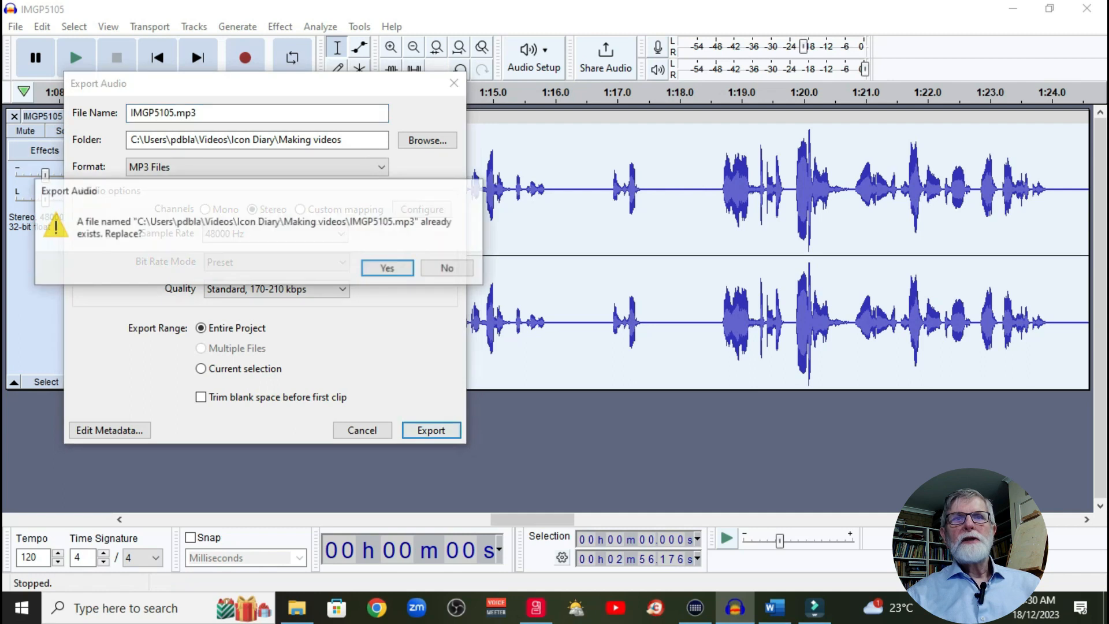
{"action": "key", "text": "Return"}
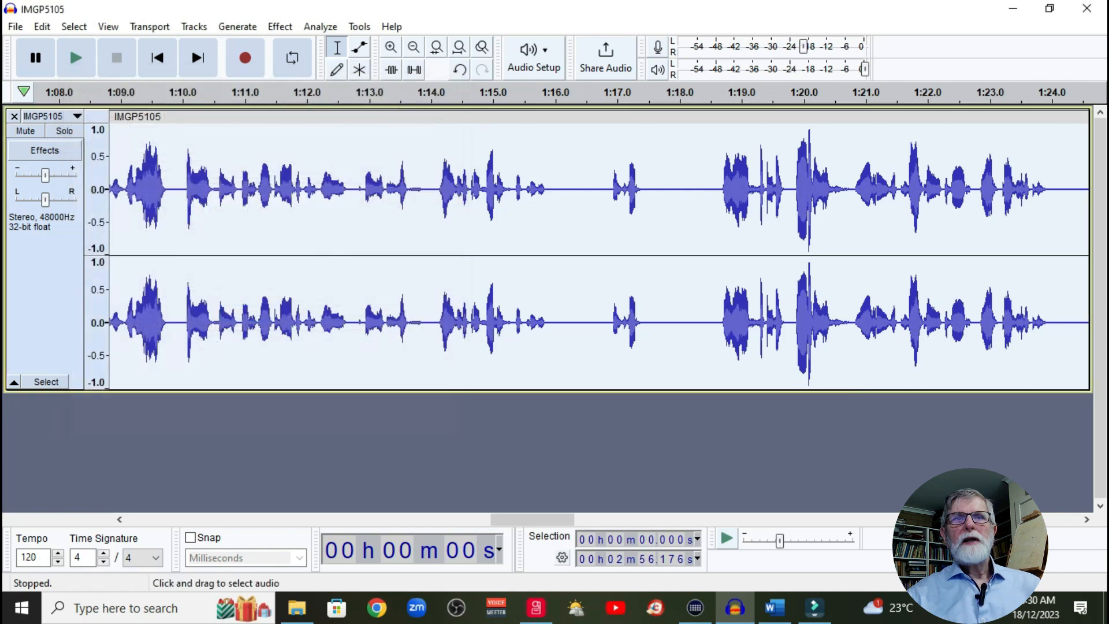
Step: Switch to Wondershare Filmora, maximize it, and import the IMGP5105 video and its cleaned MP3 audio into the project media
{"action": "left_click_drag", "start_coordinate": [493, 9], "coordinate": [1108, 75]}
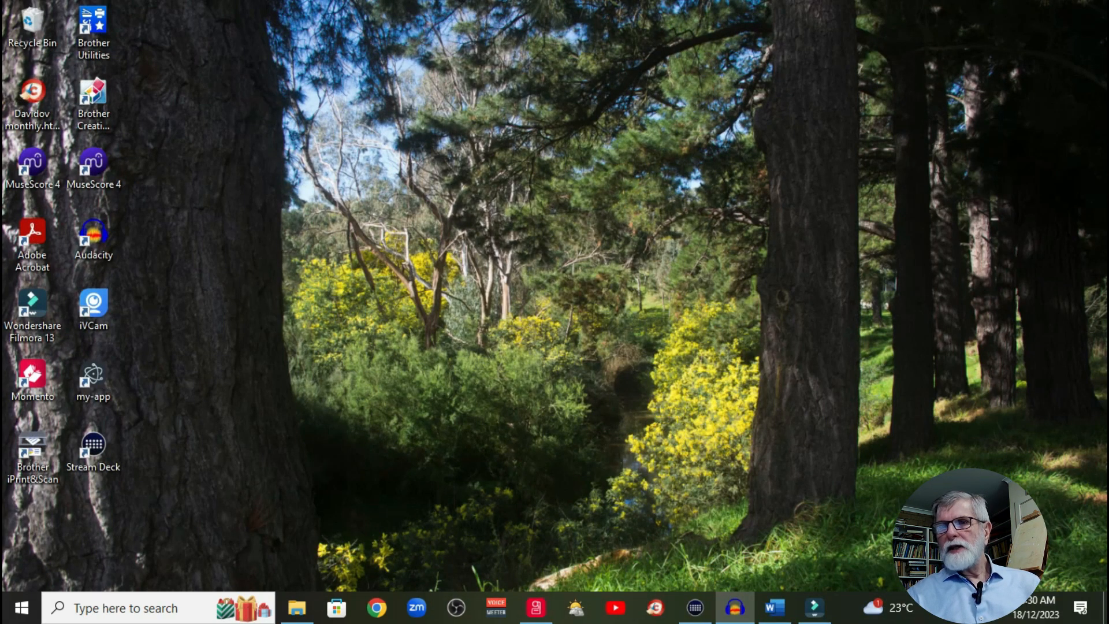
{"action": "left_click", "coordinate": [815, 607]}
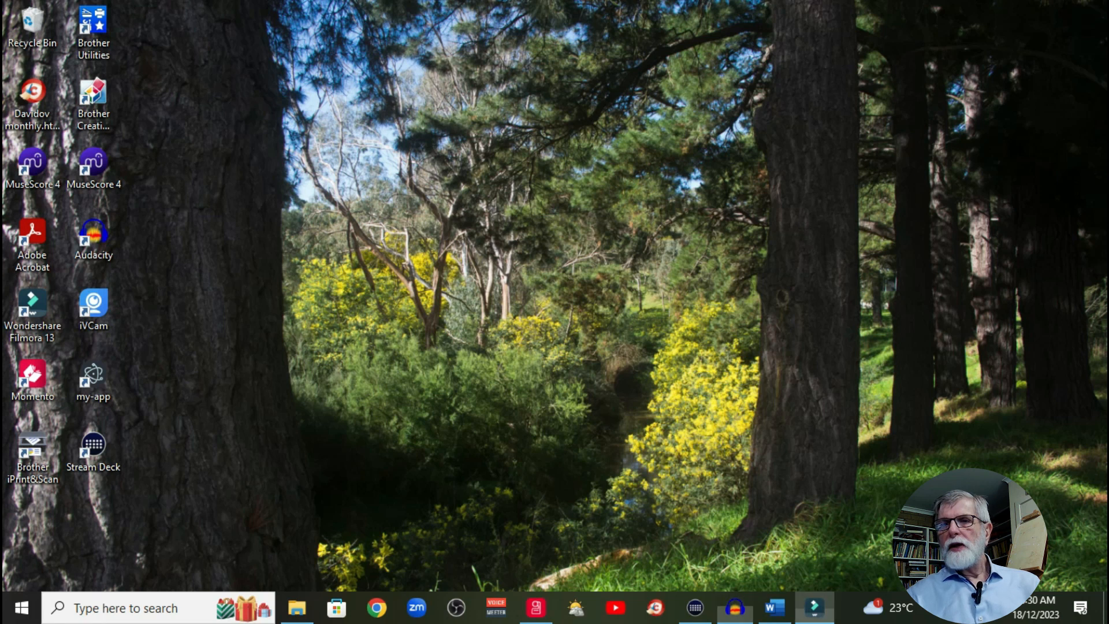
{"action": "left_click_drag", "start_coordinate": [1108, 75], "coordinate": [621, 67]}
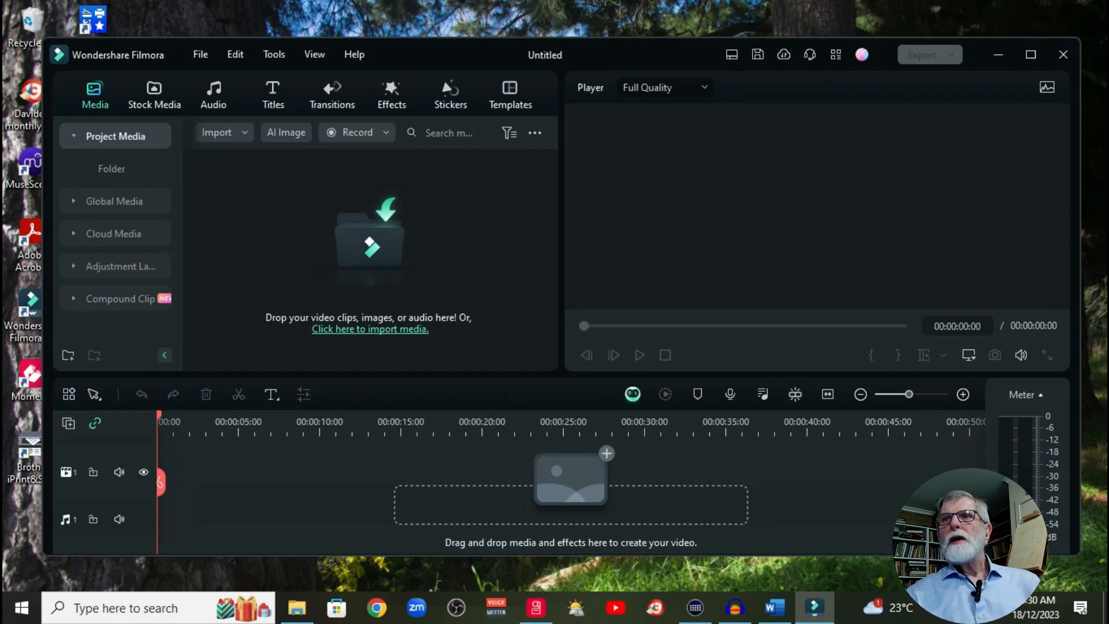
{"action": "left_click", "coordinate": [1031, 54]}
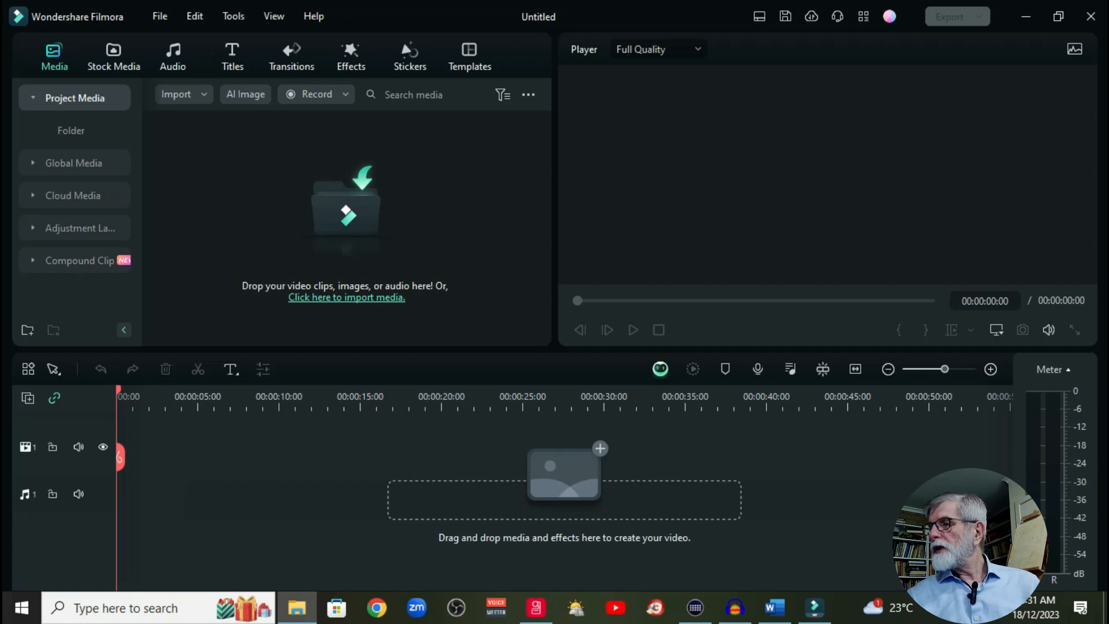
{"action": "left_click_drag", "start_coordinate": [1103, 237], "coordinate": [347, 239]}
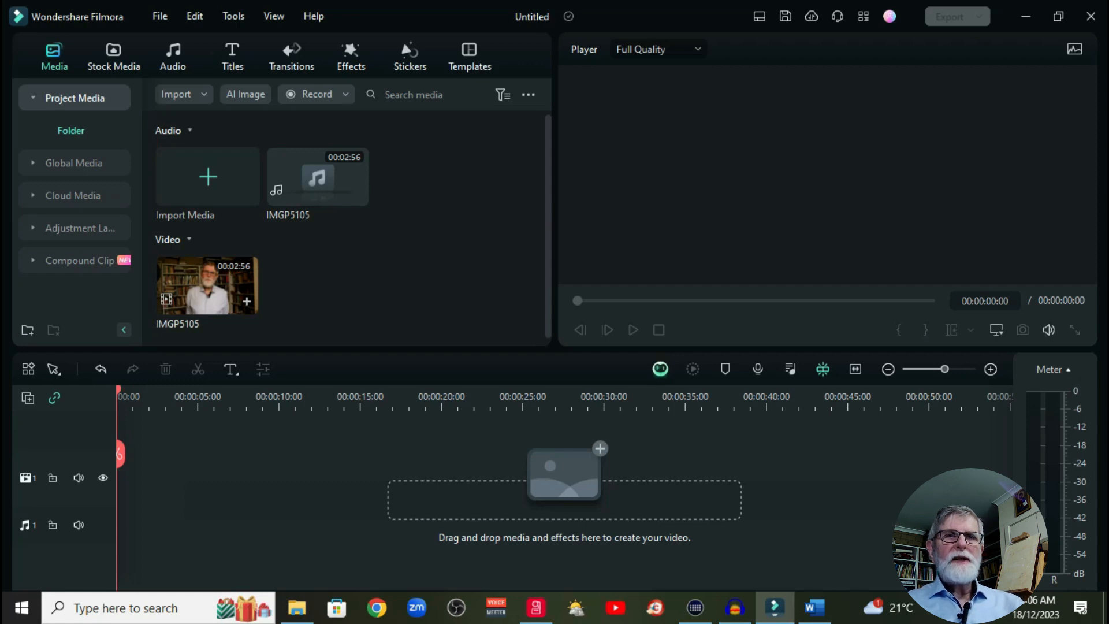
Step: Place the IMGP5105 video at the start of the first video track, and play its opening and the passage from about 20 seconds
{"action": "left_click", "coordinate": [207, 285]}
{"action": "left_click_drag", "start_coordinate": [208, 285], "coordinate": [118, 494]}
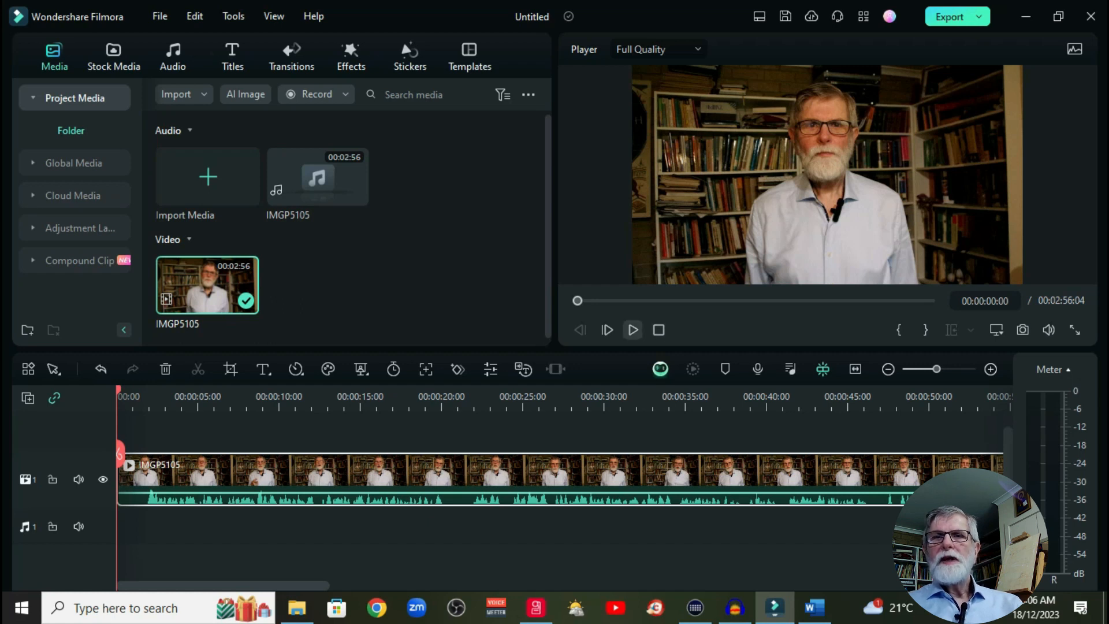
{"action": "left_click", "coordinate": [633, 330]}
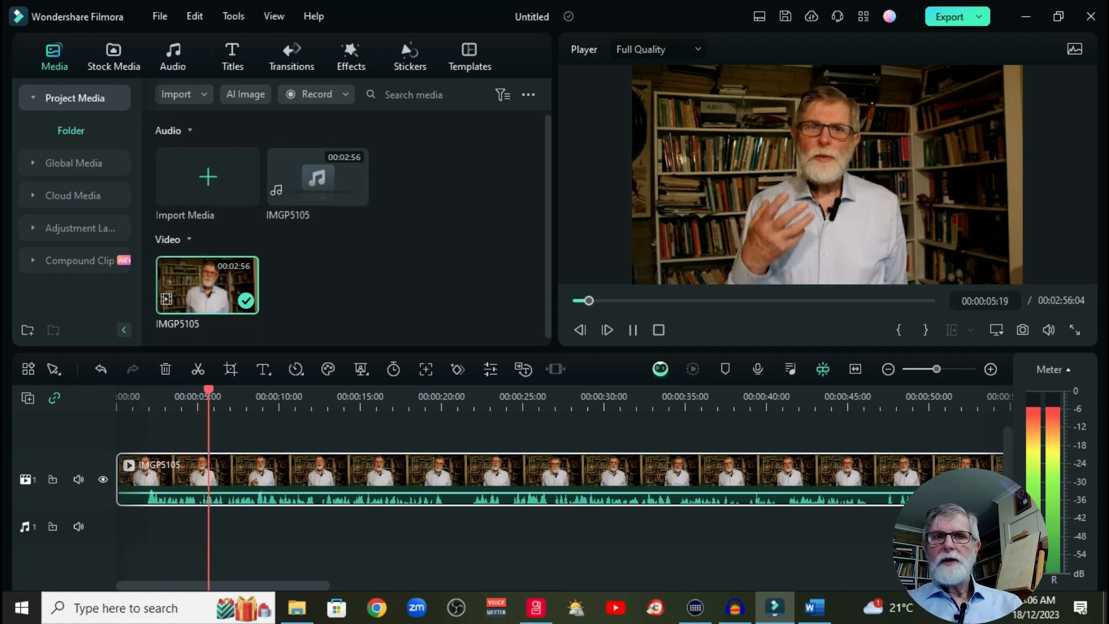
{"action": "key", "text": "space"}
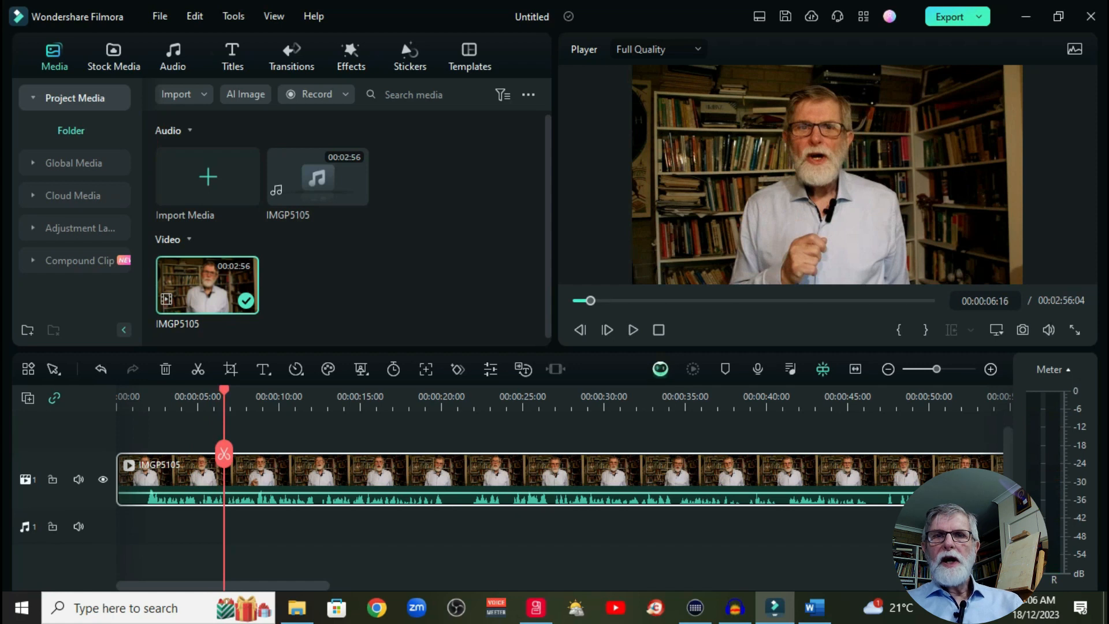
{"action": "left_click", "coordinate": [450, 398]}
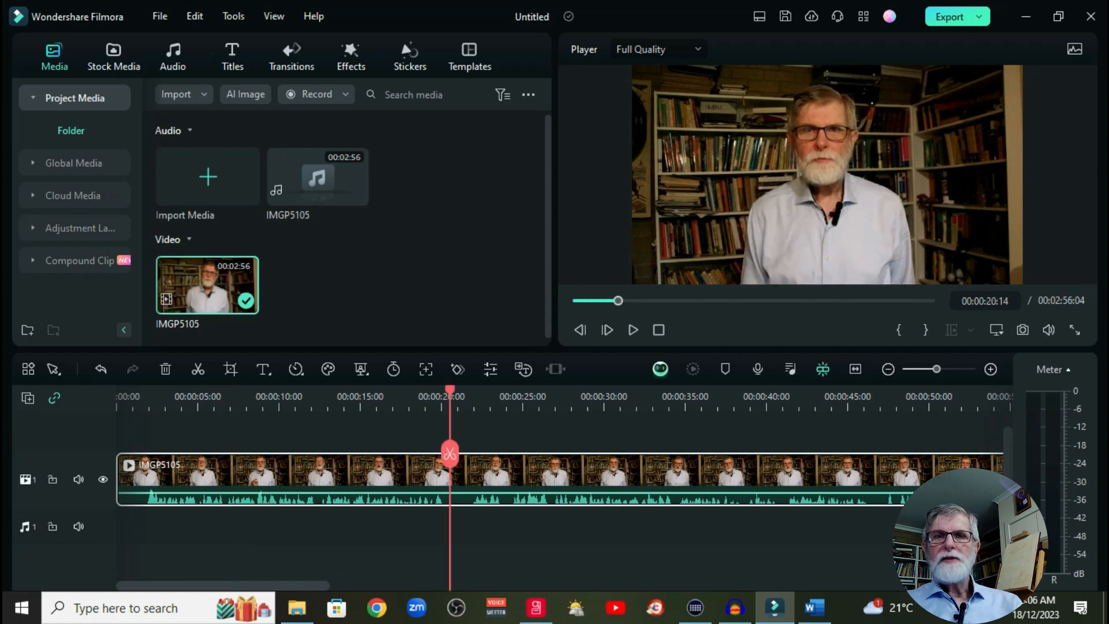
{"action": "key", "text": "space"}
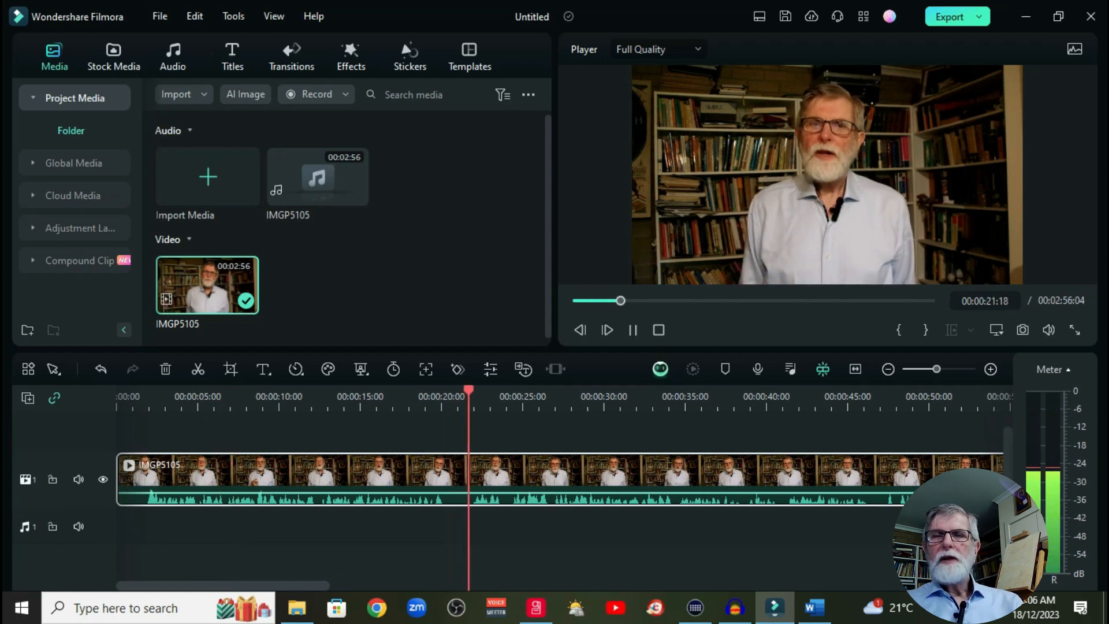
{"action": "key", "text": "space"}
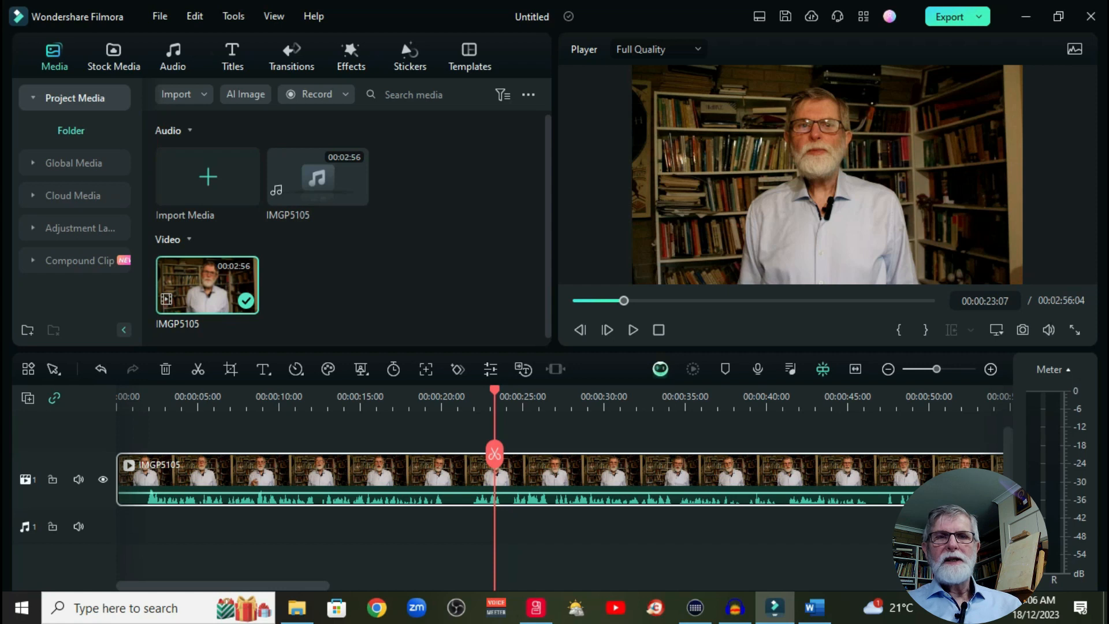
Step: Place the IMGP5105 MP3 at the start of the first audio track, mute the video track, and play from about 20 seconds
{"action": "left_click_drag", "start_coordinate": [318, 177], "coordinate": [117, 534]}
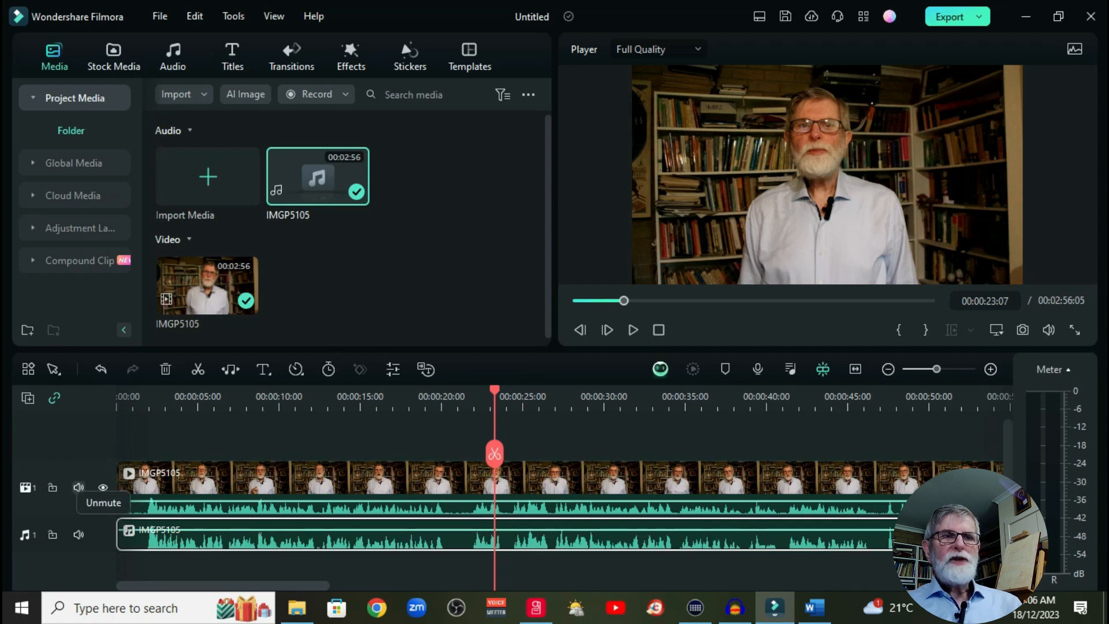
{"action": "left_click", "coordinate": [78, 487]}
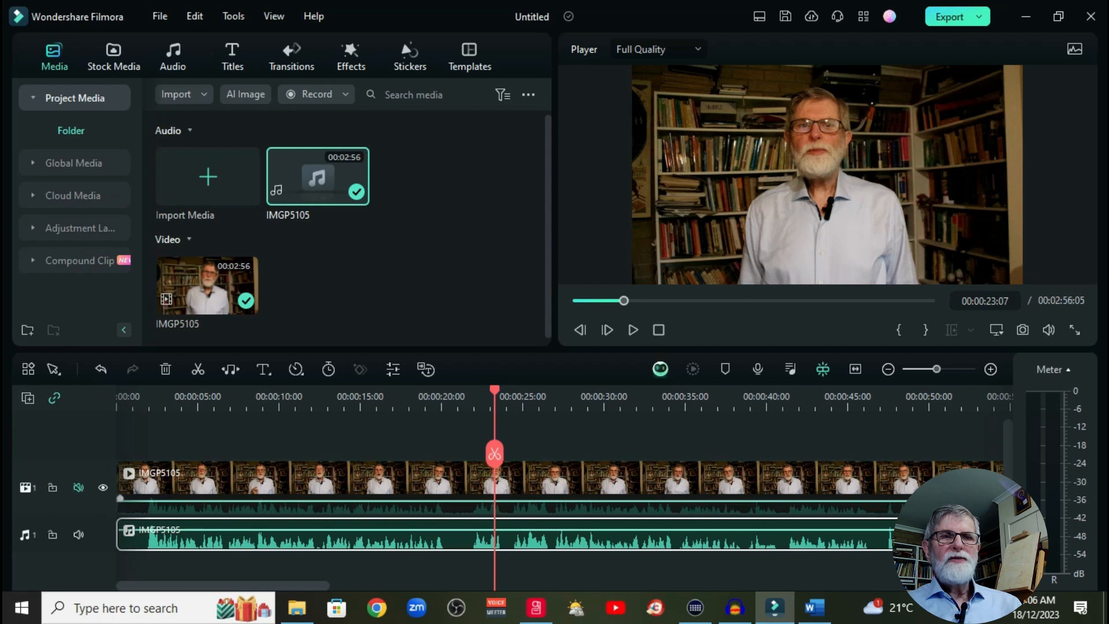
{"action": "left_click", "coordinate": [444, 398]}
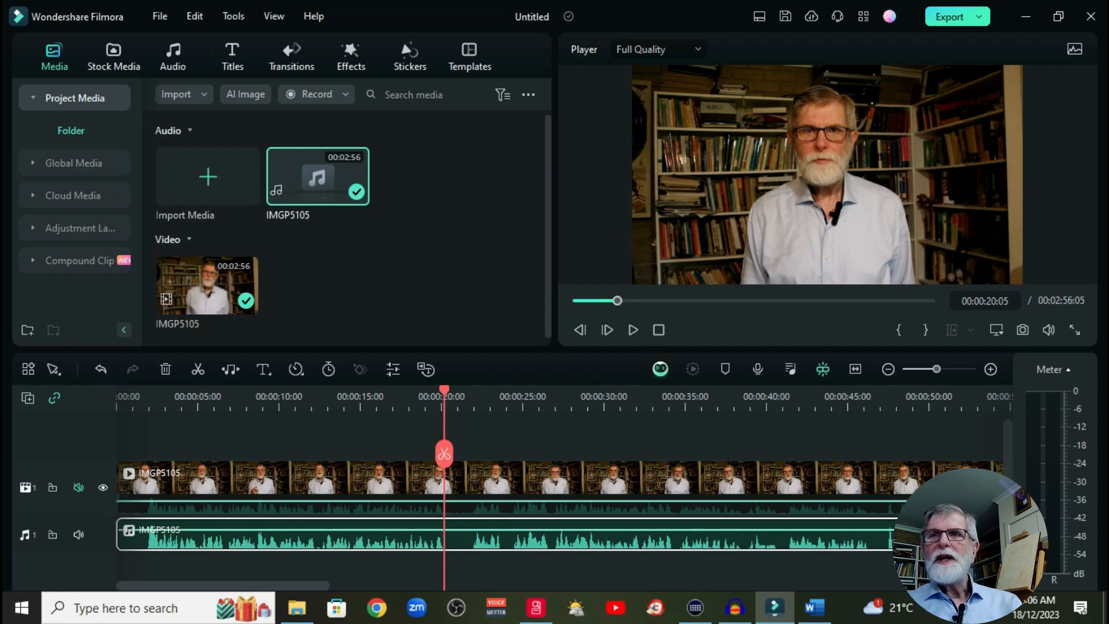
{"action": "key", "text": "space"}
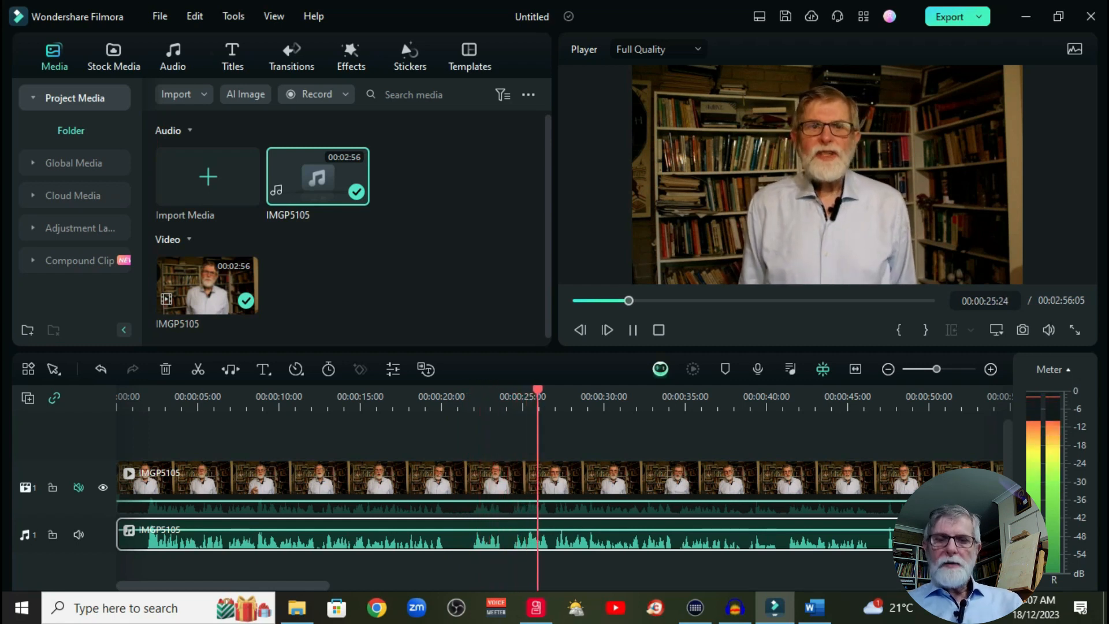
{"action": "key", "text": "space"}
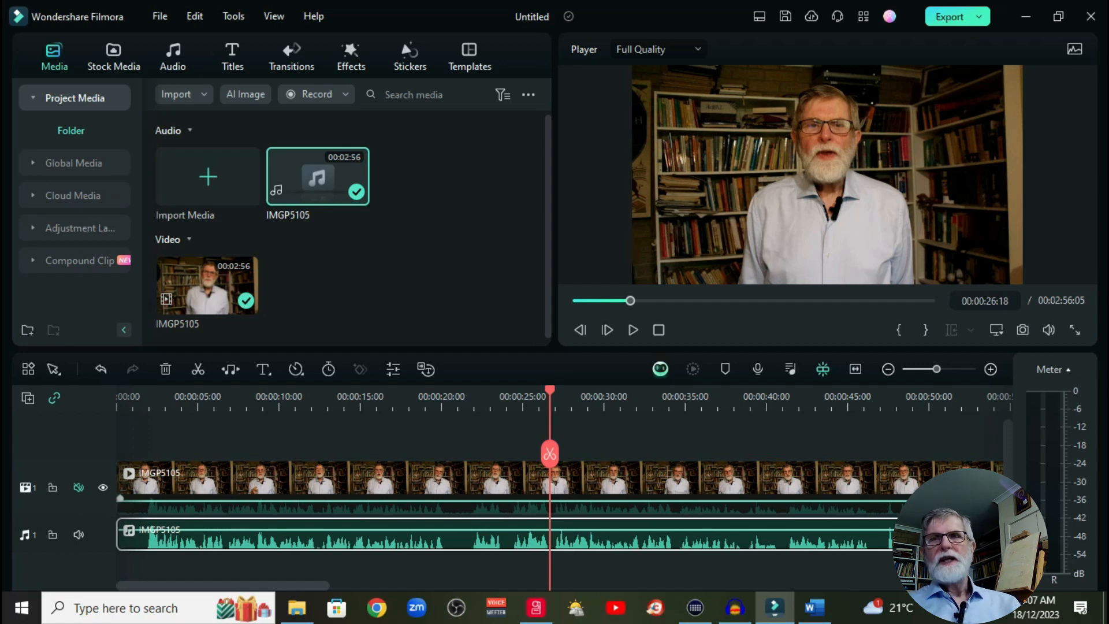
Step: Raise the IMGP5105 video clip's exposure to 29 in its basic color settings
{"action": "left_click", "coordinate": [439, 484]}
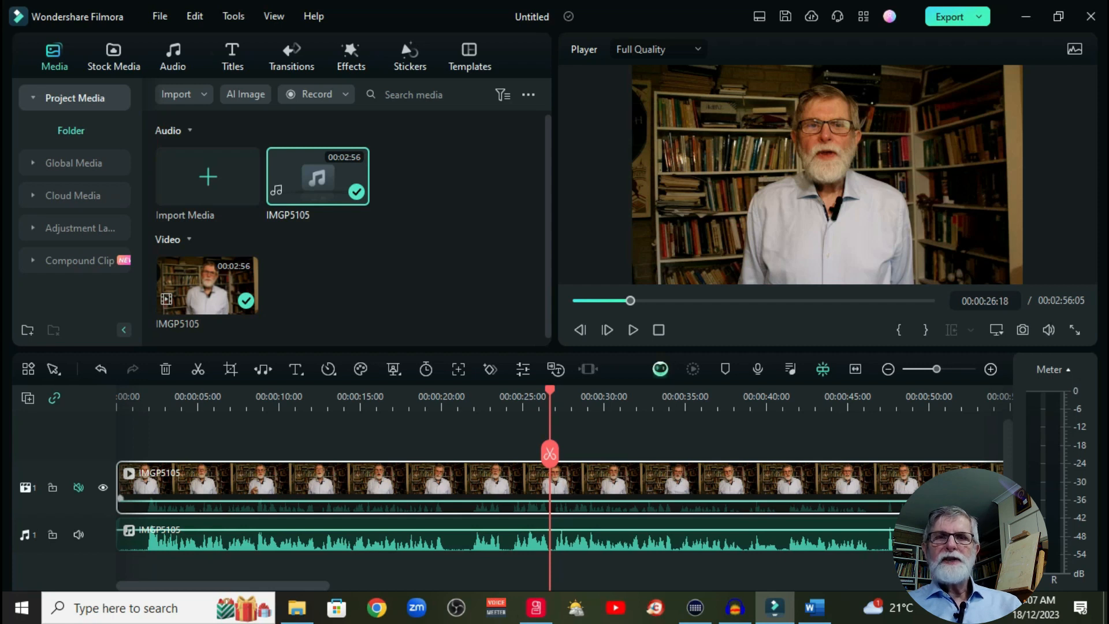
{"action": "double_click", "coordinate": [439, 484]}
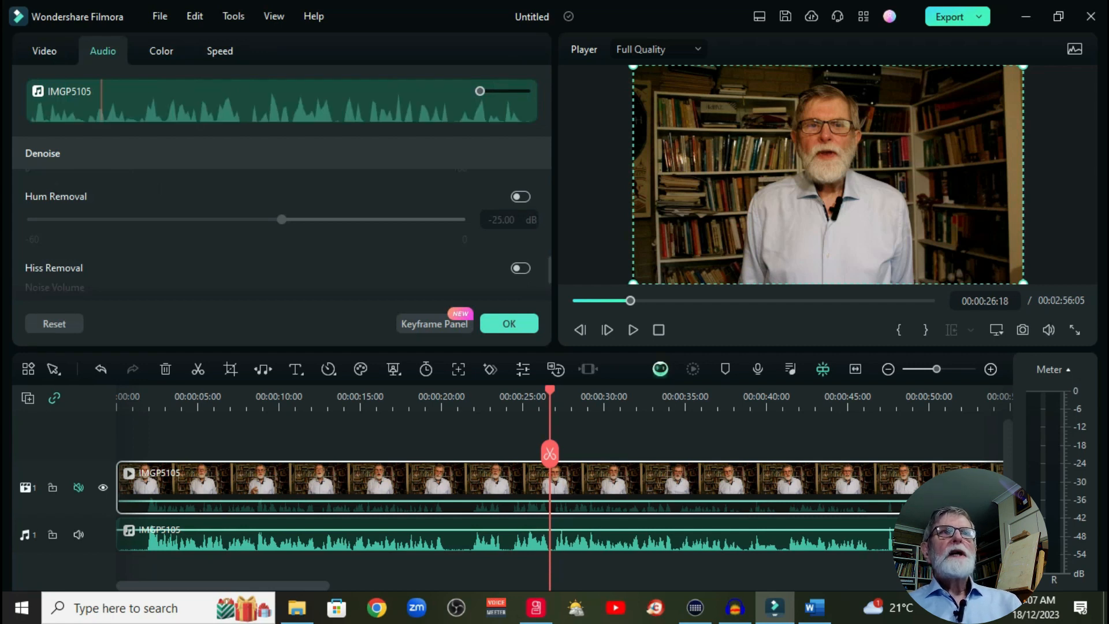
{"action": "left_click", "coordinate": [44, 51]}
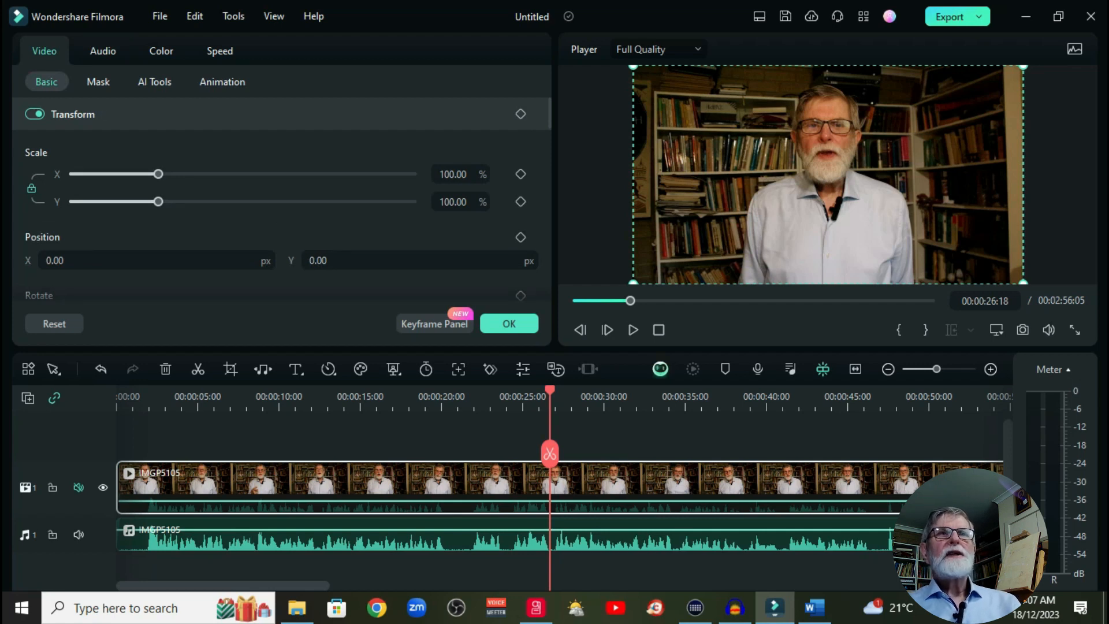
{"action": "left_click", "coordinate": [161, 51]}
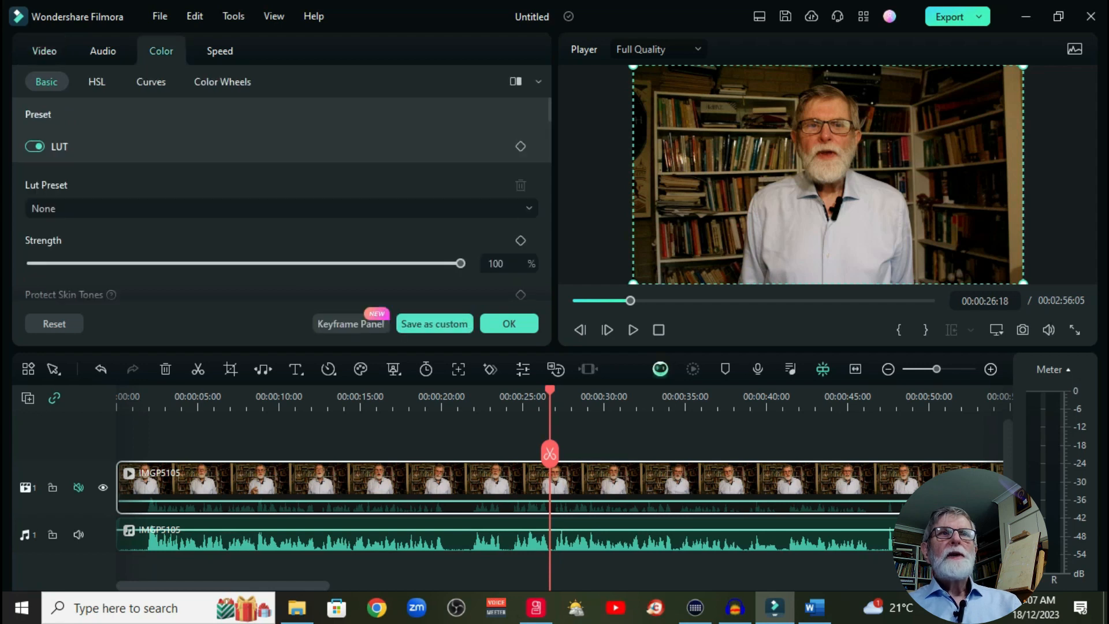
{"action": "scroll", "coordinate": [282, 202], "scroll_direction": "down", "scroll_amount": 5}
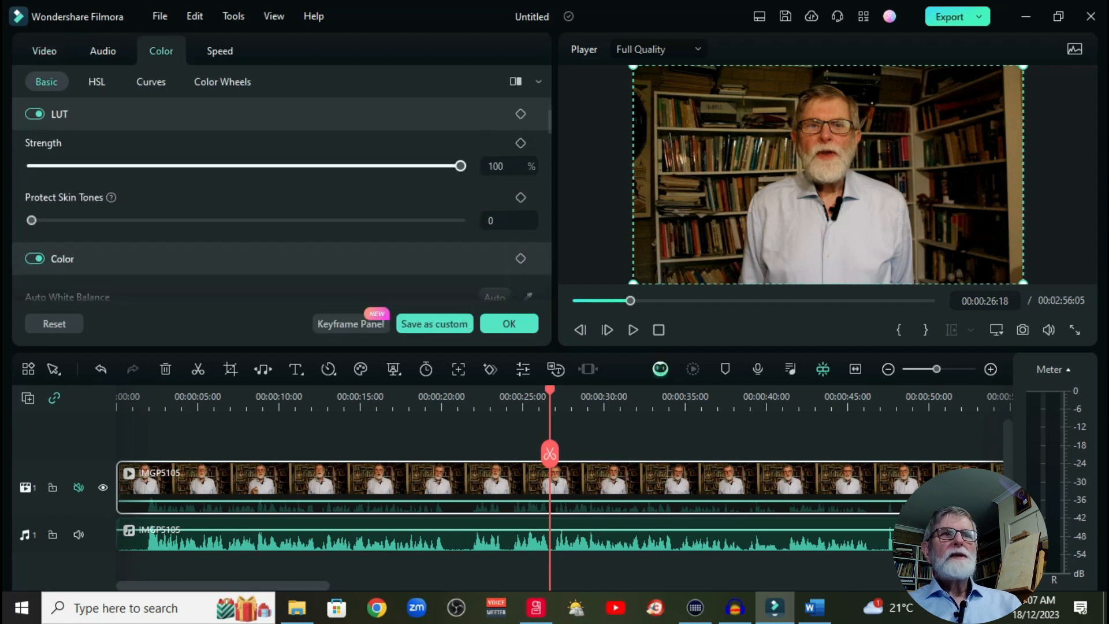
{"action": "scroll", "coordinate": [281, 214], "scroll_direction": "down", "scroll_amount": 5}
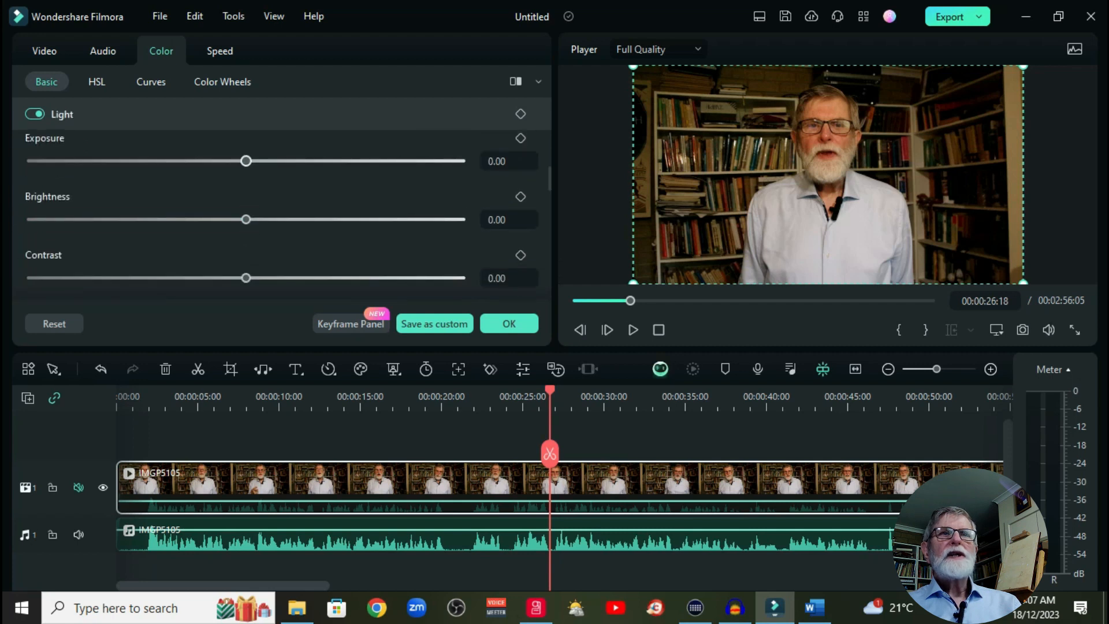
{"action": "left_click_drag", "start_coordinate": [246, 162], "coordinate": [308, 161]}
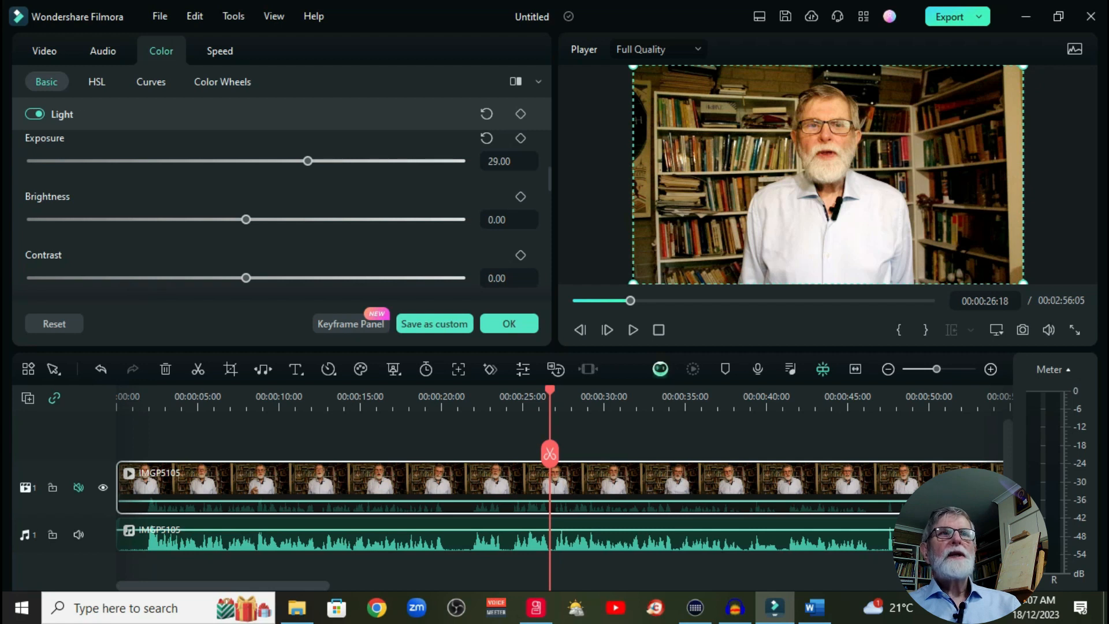
Step: Scale the video clip uniformly to 112%, play its opening in full screen, and accept the clip settings
{"action": "left_click", "coordinate": [45, 51]}
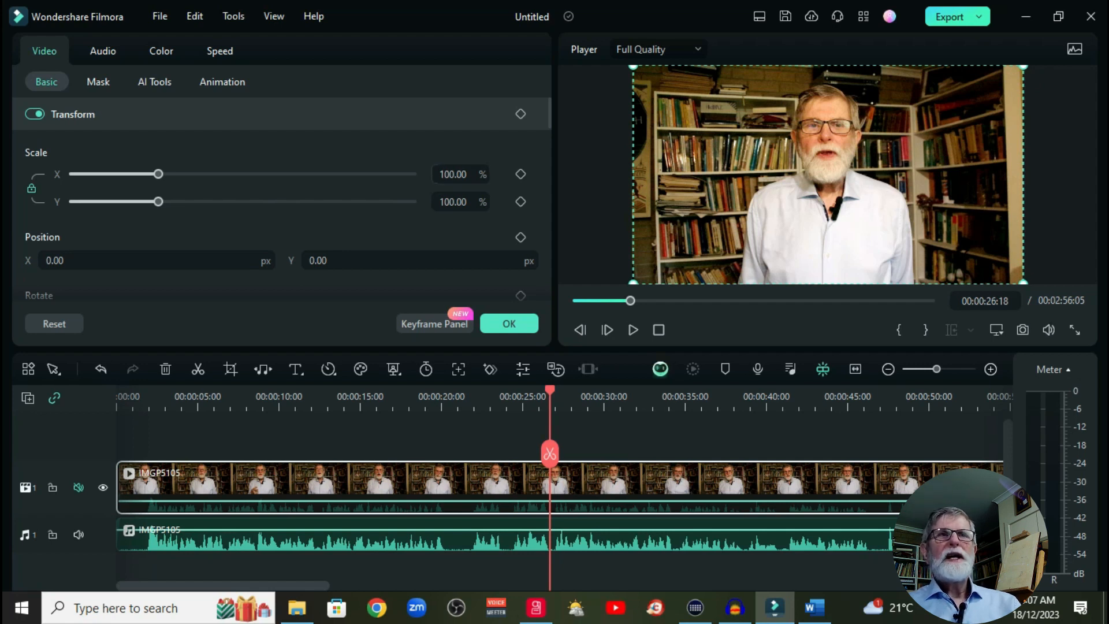
{"action": "left_click_drag", "start_coordinate": [158, 174], "coordinate": [168, 174]}
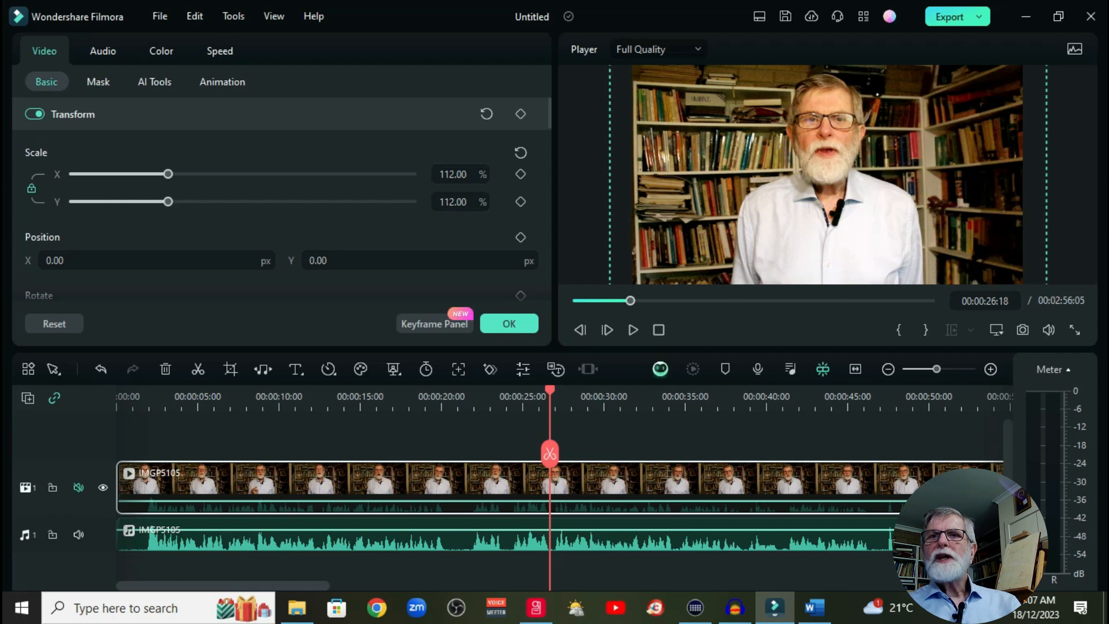
{"action": "left_click", "coordinate": [658, 329]}
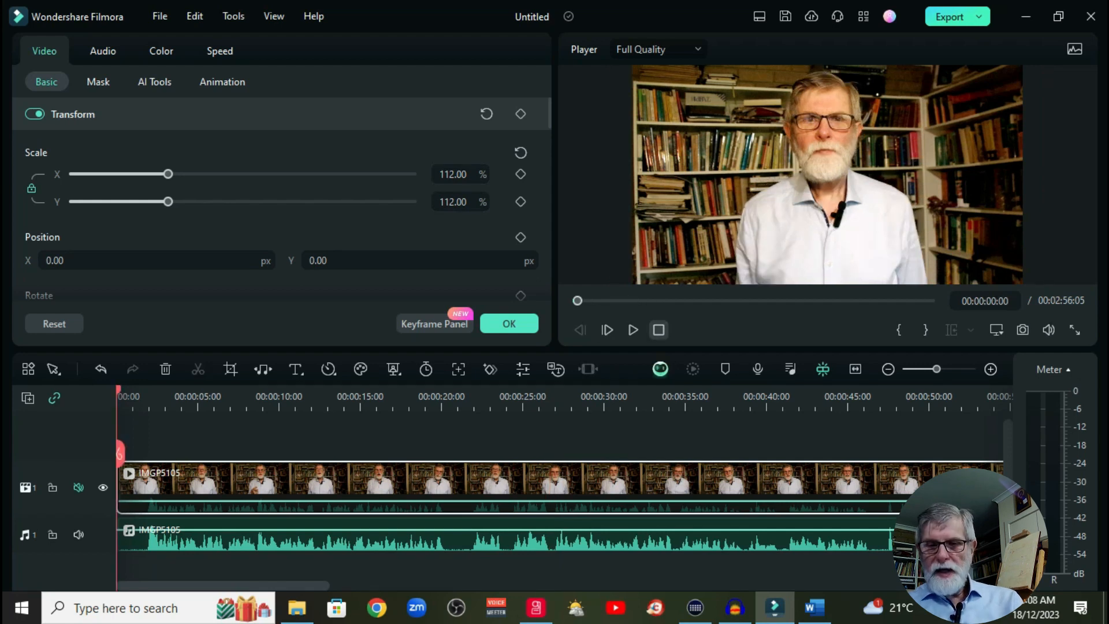
{"action": "key", "text": "alt+Return"}
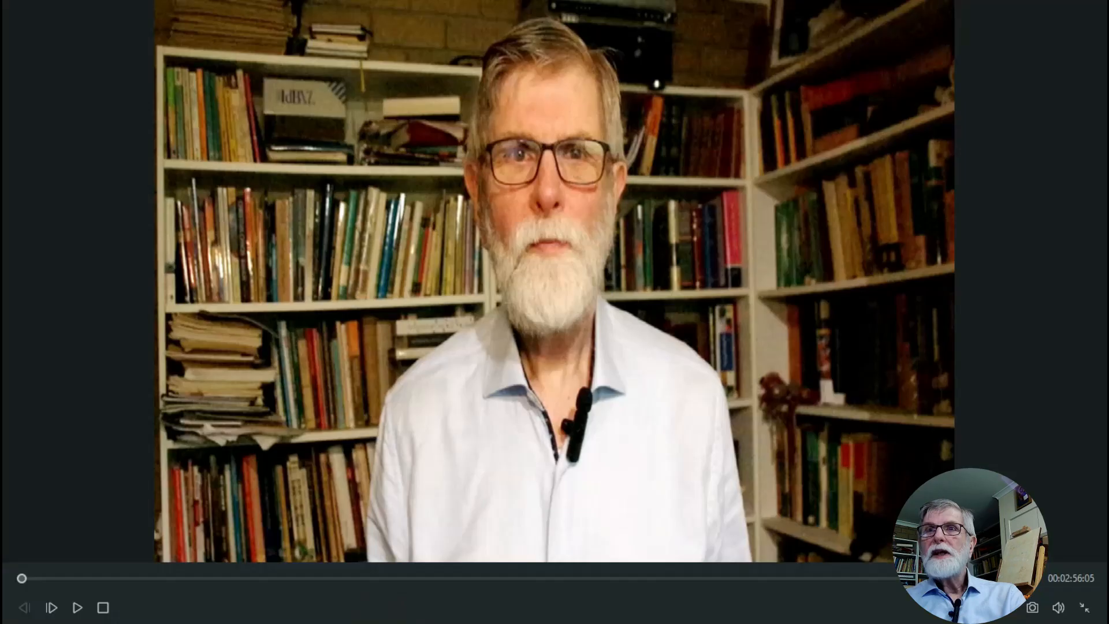
{"action": "key", "text": "space"}
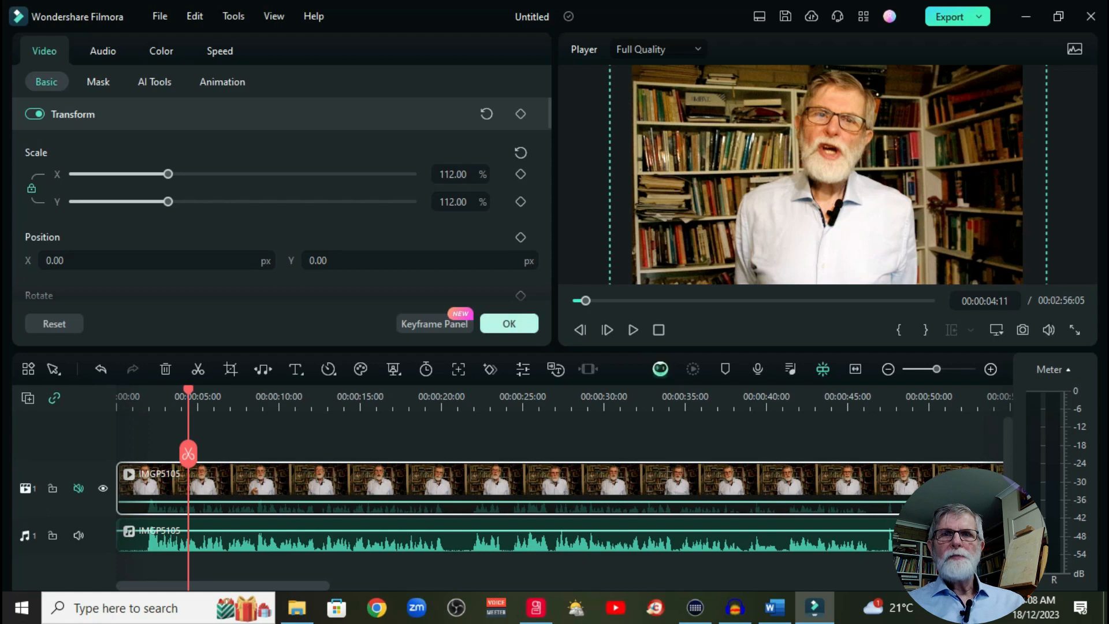
{"action": "left_click", "coordinate": [509, 324]}
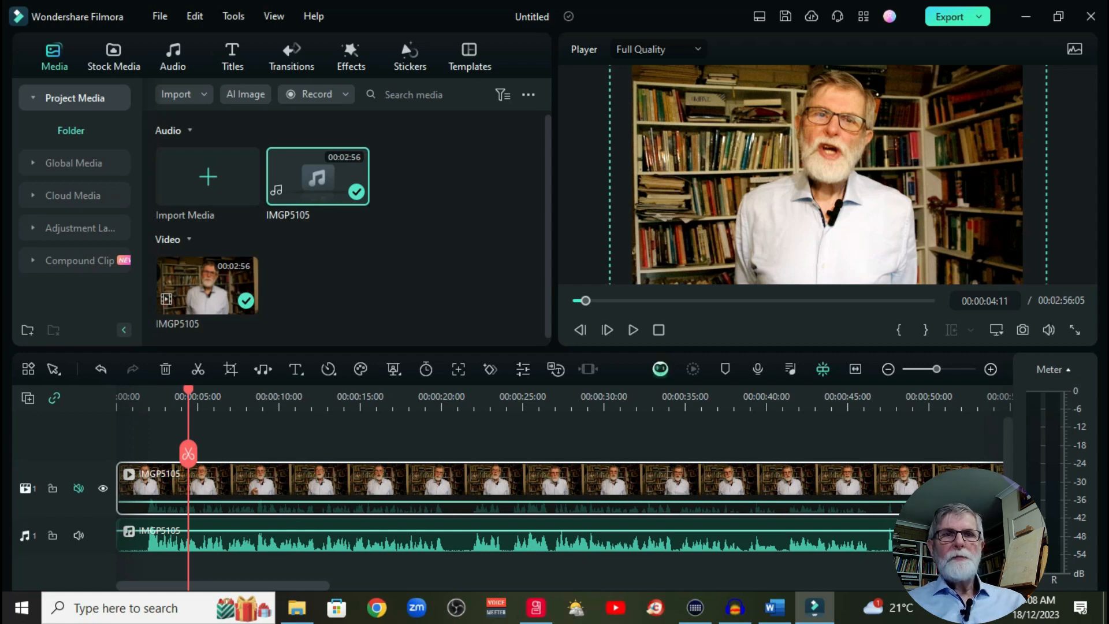
Step: Find the pointing gesture at about 00:02:09 and add the favorite Default Title there on a new track above the video
{"action": "left_click_drag", "start_coordinate": [189, 455], "coordinate": [880, 459]}
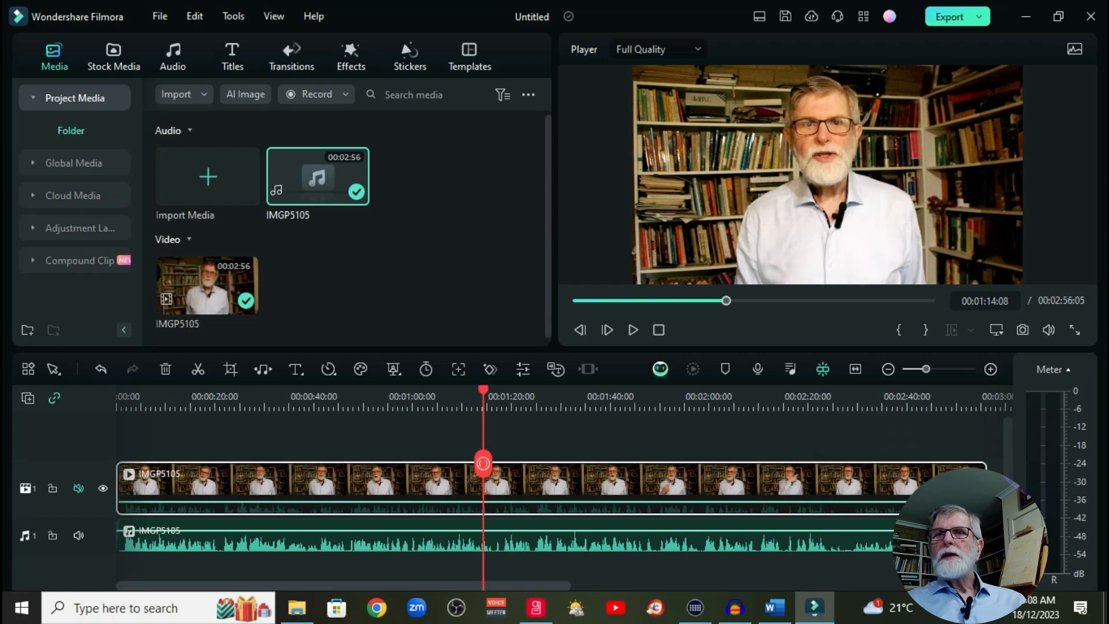
{"action": "left_click_drag", "start_coordinate": [483, 463], "coordinate": [663, 460]}
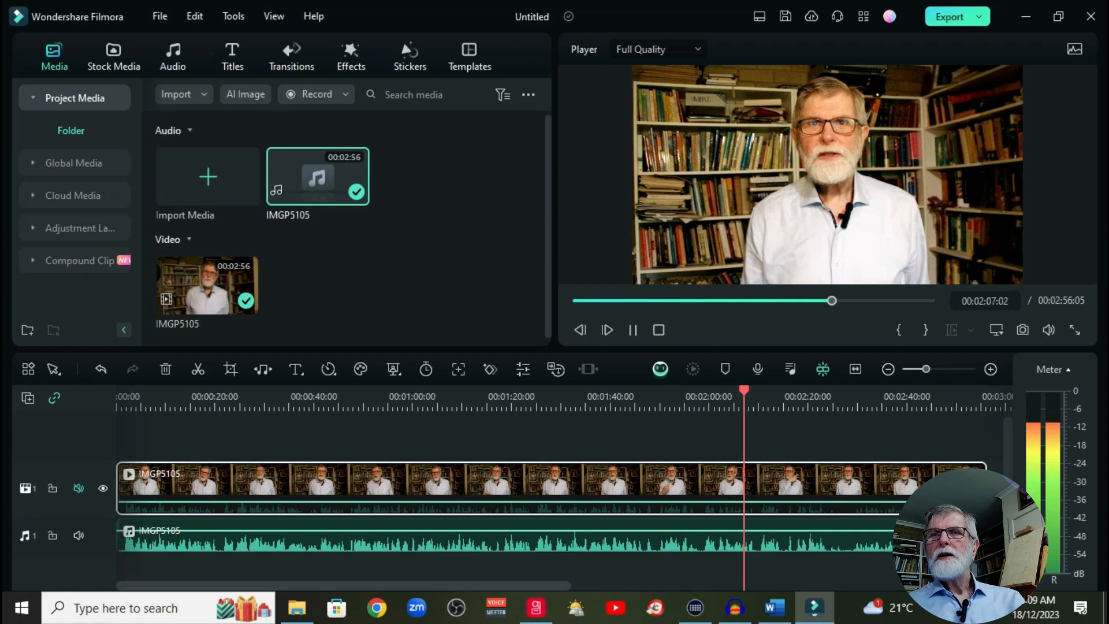
{"action": "key", "text": "space"}
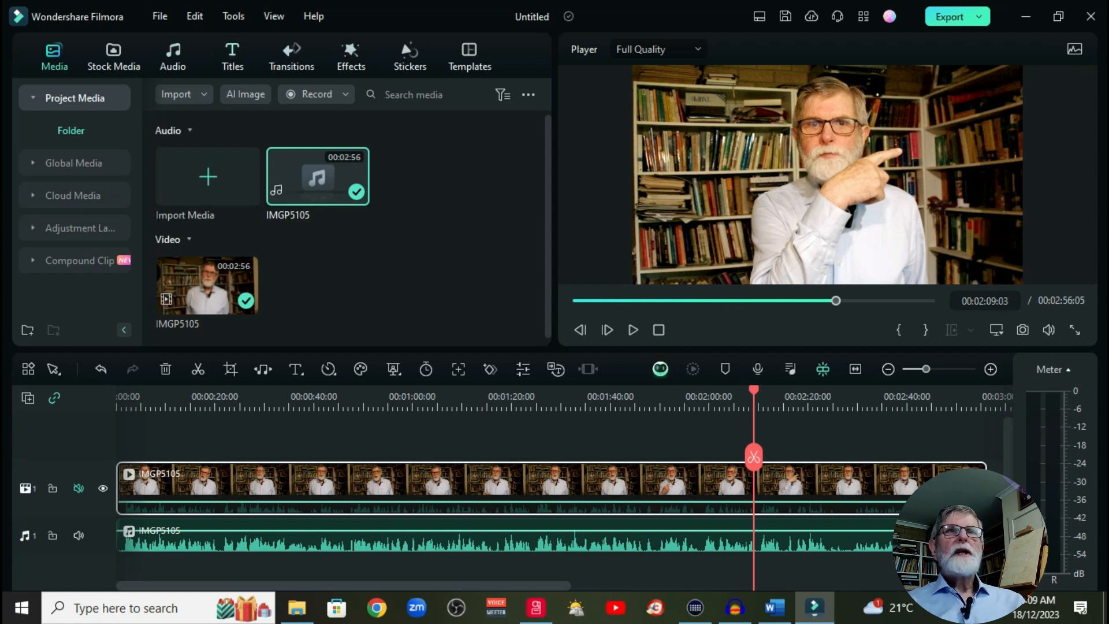
{"action": "left_click", "coordinate": [232, 57]}
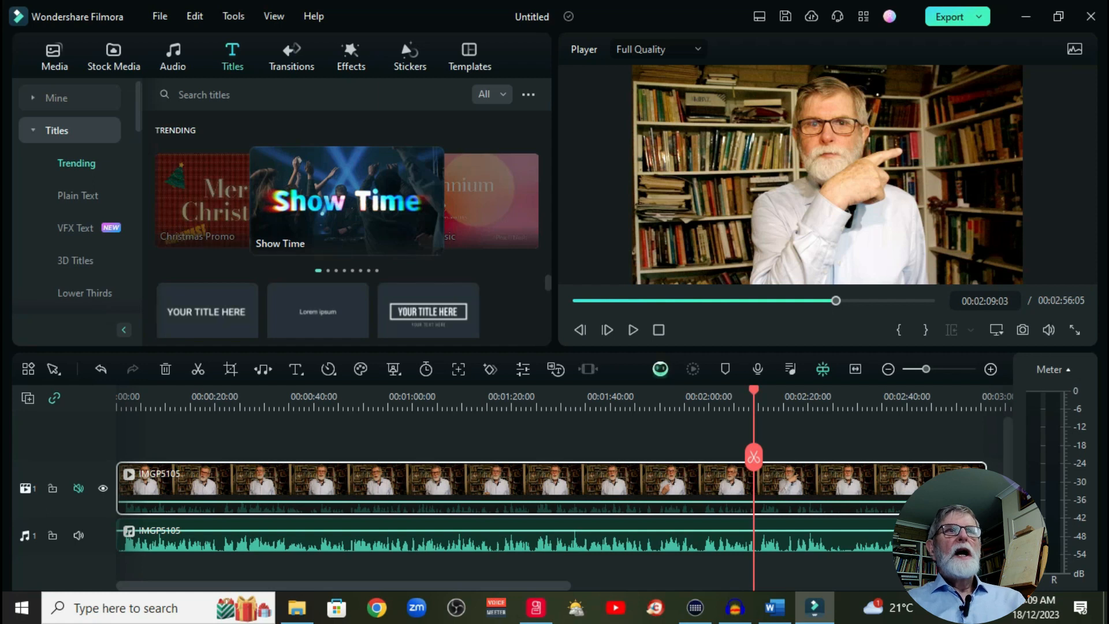
{"action": "left_click", "coordinate": [57, 98]}
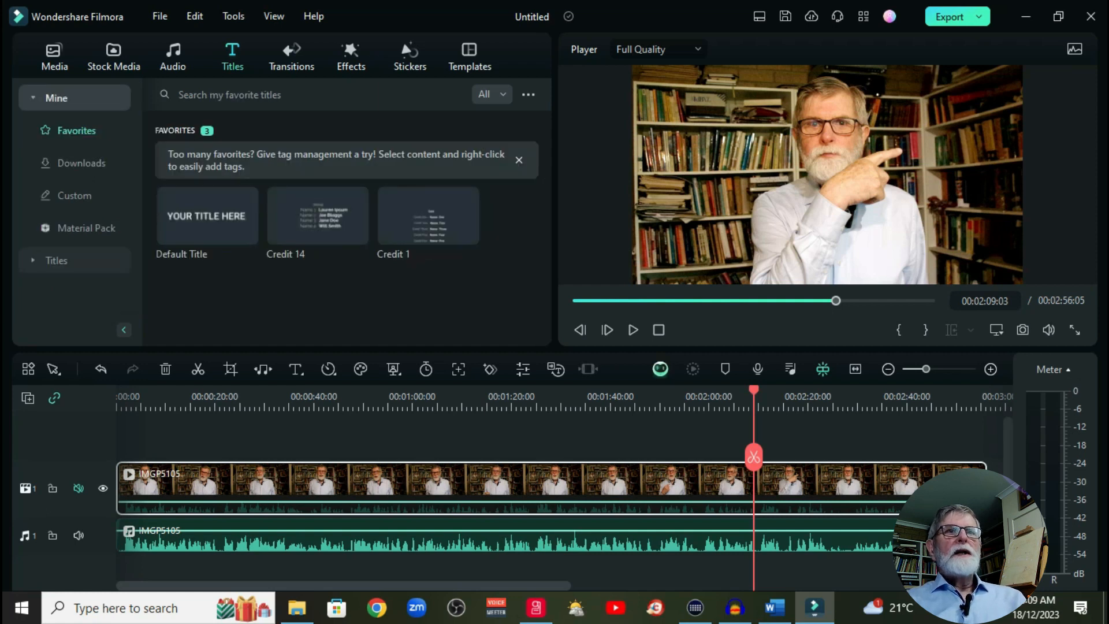
{"action": "left_click", "coordinate": [207, 215]}
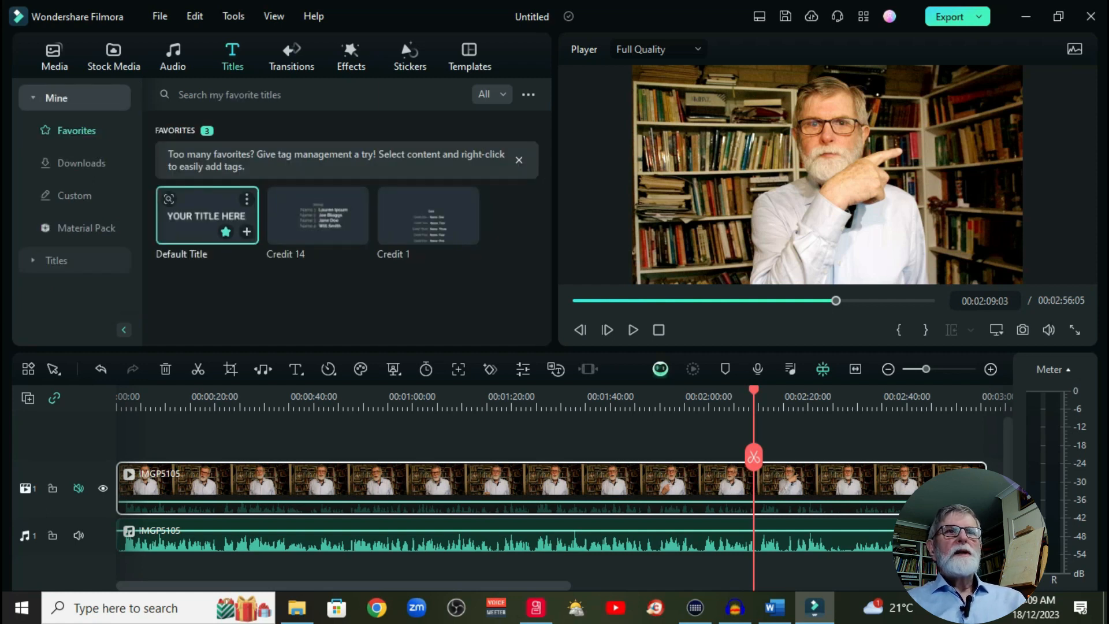
{"action": "left_click_drag", "start_coordinate": [207, 216], "coordinate": [766, 440]}
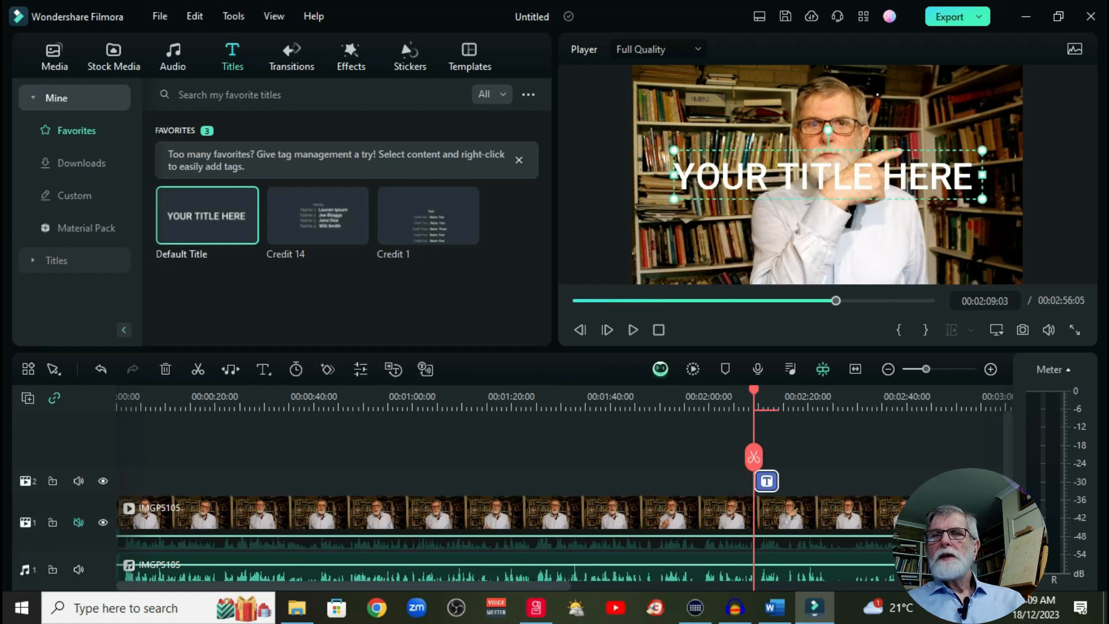
Step: Narrow the title's text box to wrap its words, shrink it, and move it to the frame's upper right, beside the speaker's head
{"action": "left_click_drag", "start_coordinate": [674, 175], "coordinate": [797, 174]}
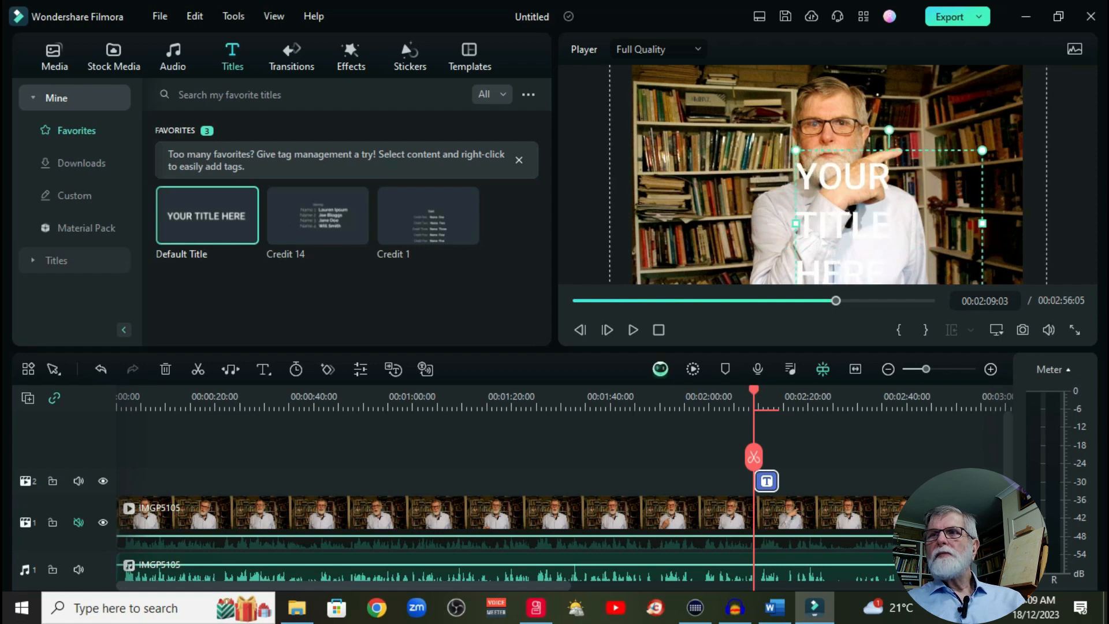
{"action": "left_click_drag", "start_coordinate": [982, 151], "coordinate": [920, 200]}
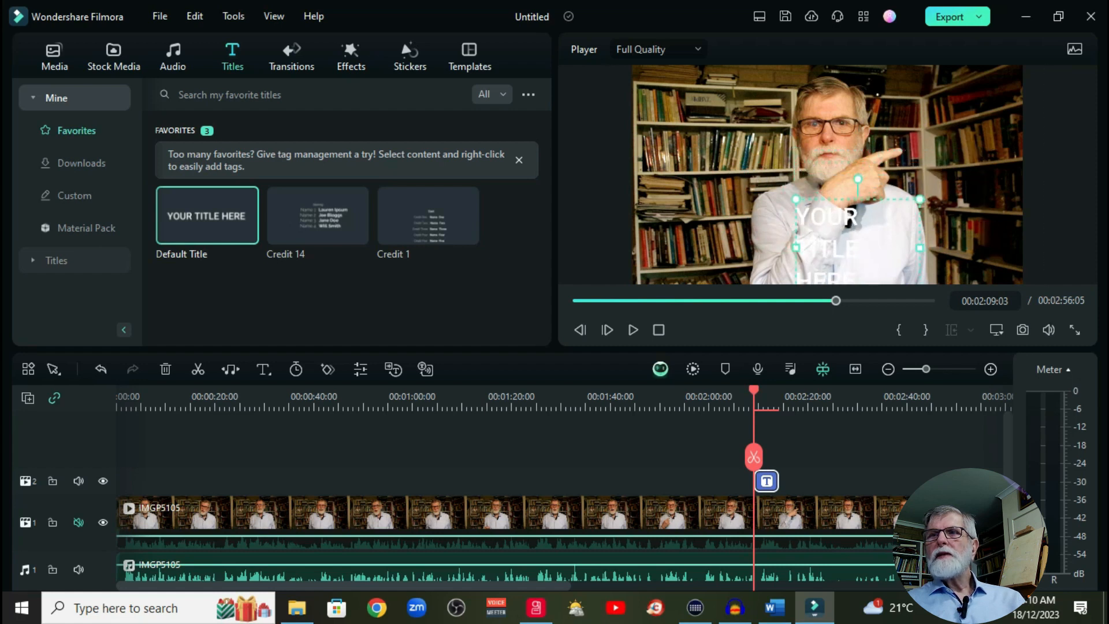
{"action": "left_click_drag", "start_coordinate": [858, 231], "coordinate": [938, 108]}
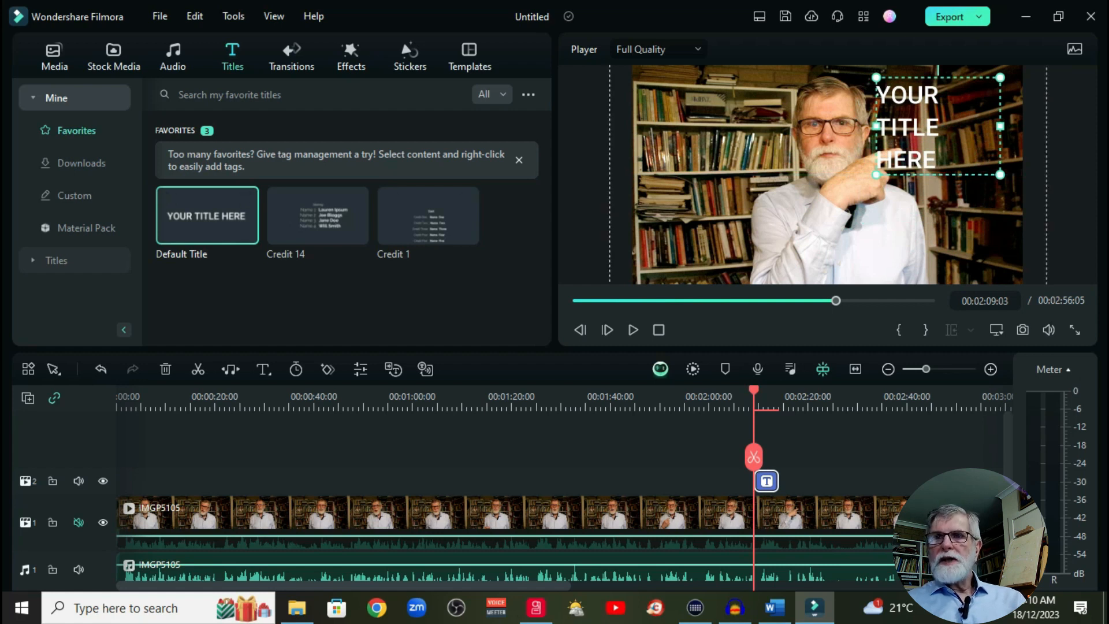
Step: Replace the title's placeholder text with "Here is some text"
{"action": "double_click", "coordinate": [767, 480]}
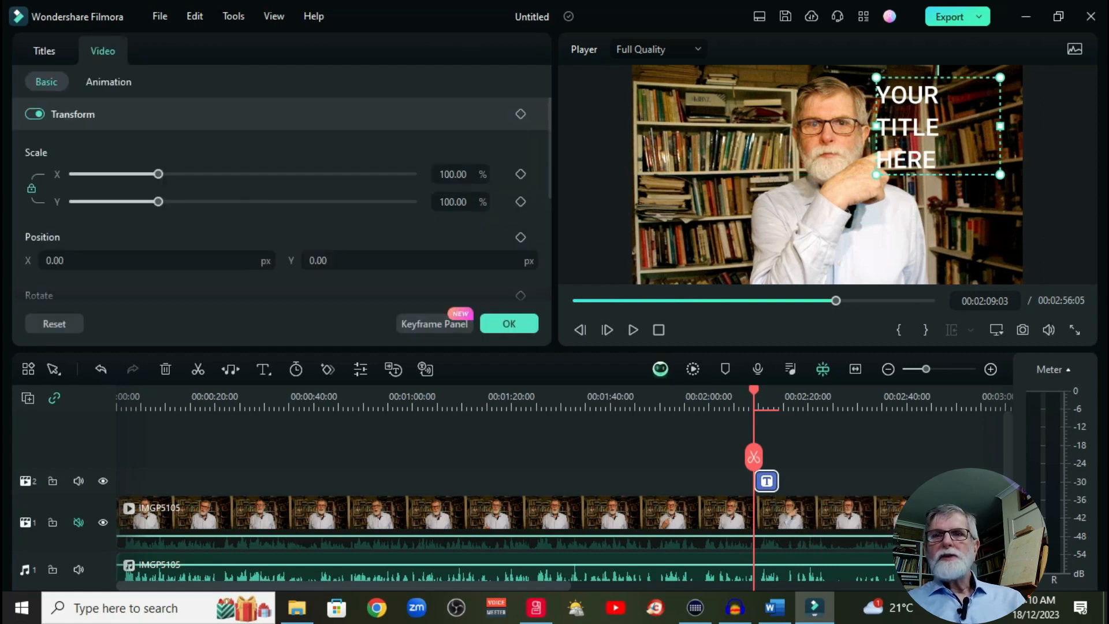
{"action": "left_click", "coordinate": [44, 51]}
{"action": "left_click_drag", "start_coordinate": [106, 152], "coordinate": [28, 152]}
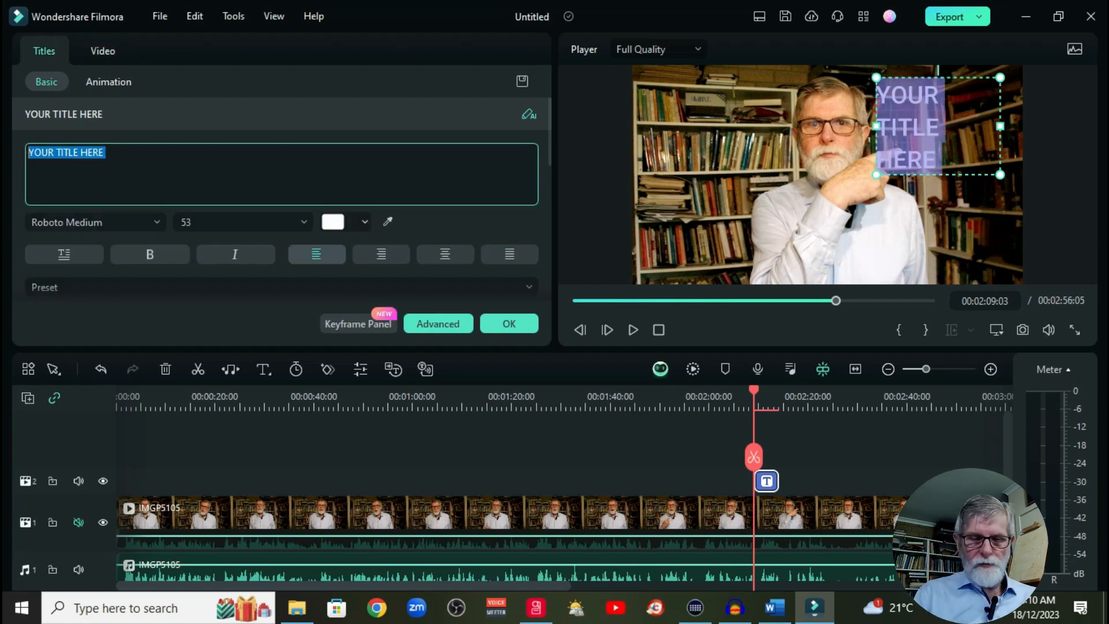
{"action": "type", "text": "H"}
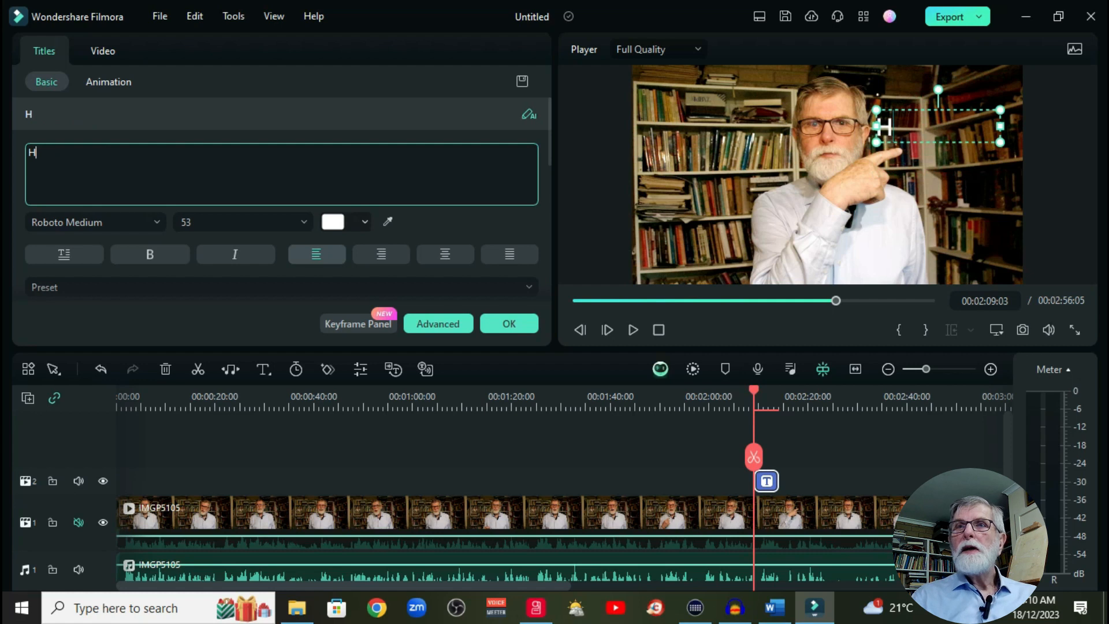
{"action": "type", "text": "ere "}
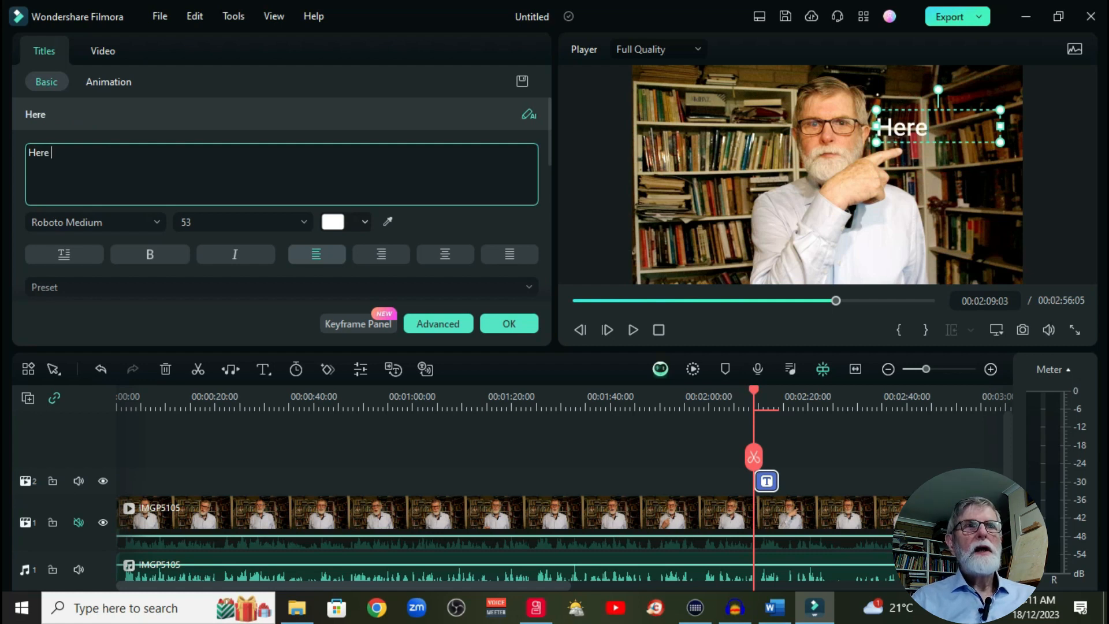
{"action": "type", "text": "is wome"}
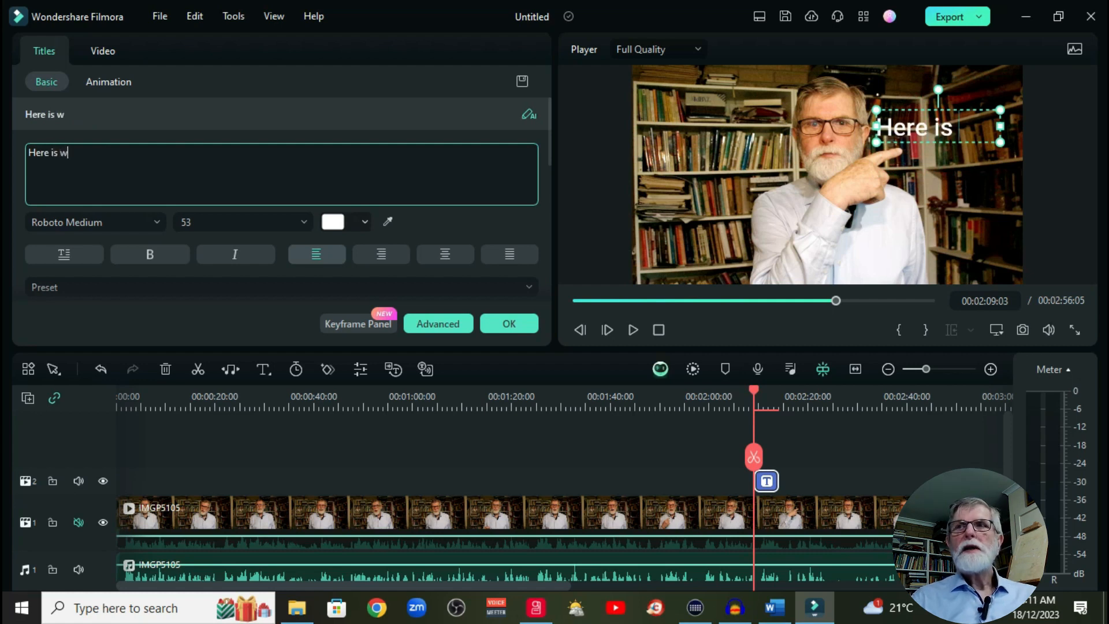
{"action": "key", "text": "BackSpace"}
{"action": "key", "text": "BackSpace"}
{"action": "key", "text": "BackSpace"}
{"action": "key", "text": "BackSpace"}
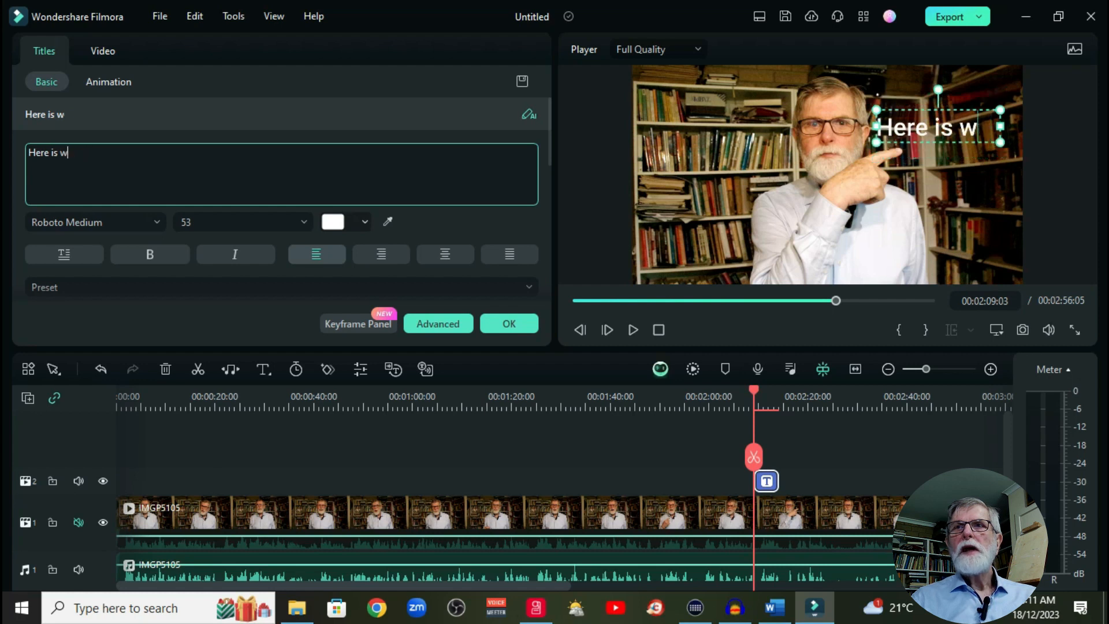
{"action": "type", "text": "some text"}
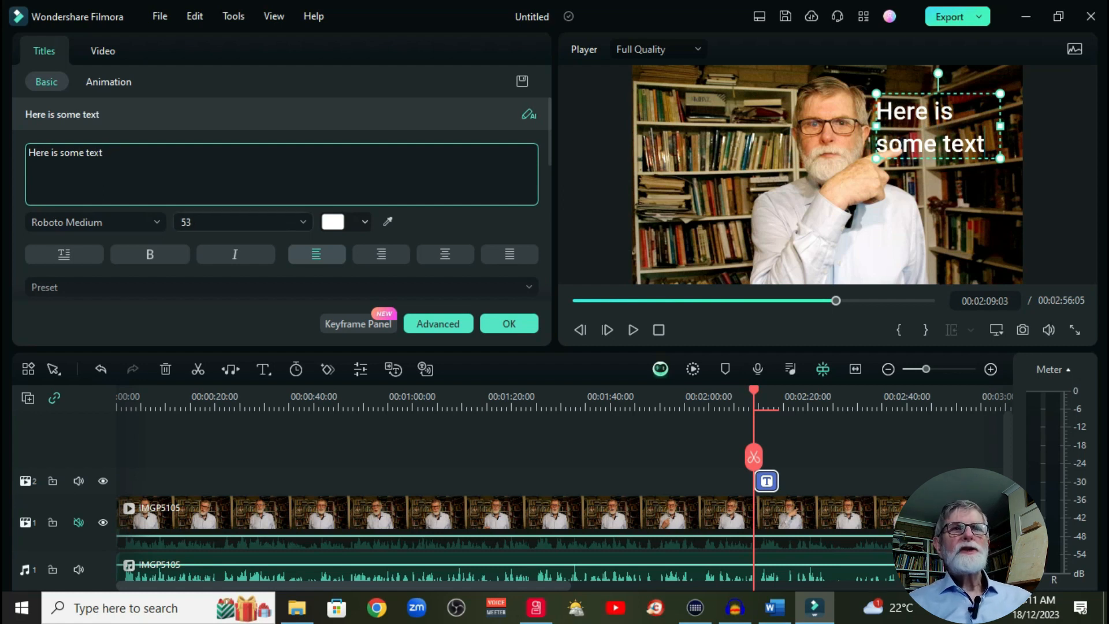
Step: Set the title's font size to 28 and its text colour to pink
{"action": "left_click", "coordinate": [302, 222]}
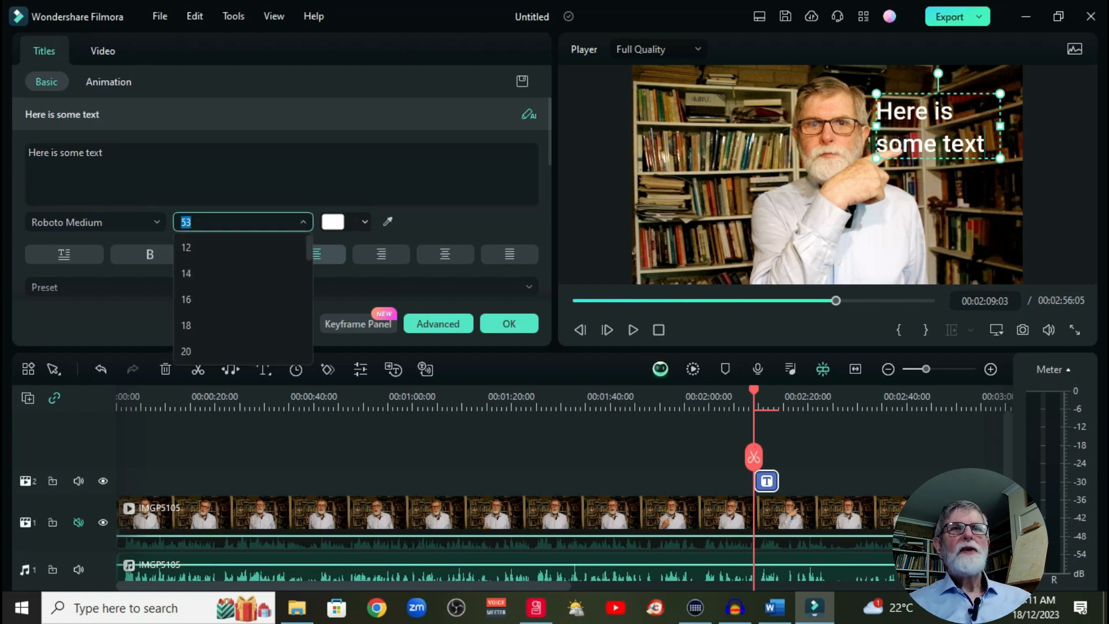
{"action": "left_click", "coordinate": [186, 325]}
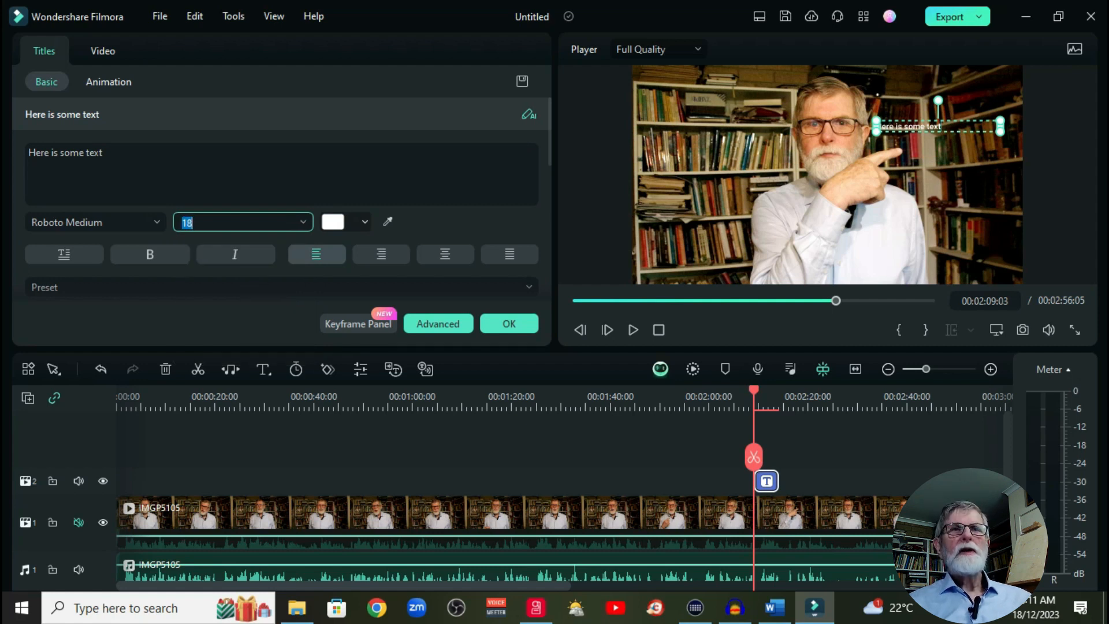
{"action": "left_click", "coordinate": [302, 221]}
{"action": "scroll", "coordinate": [242, 286], "scroll_direction": "down", "scroll_amount": 1}
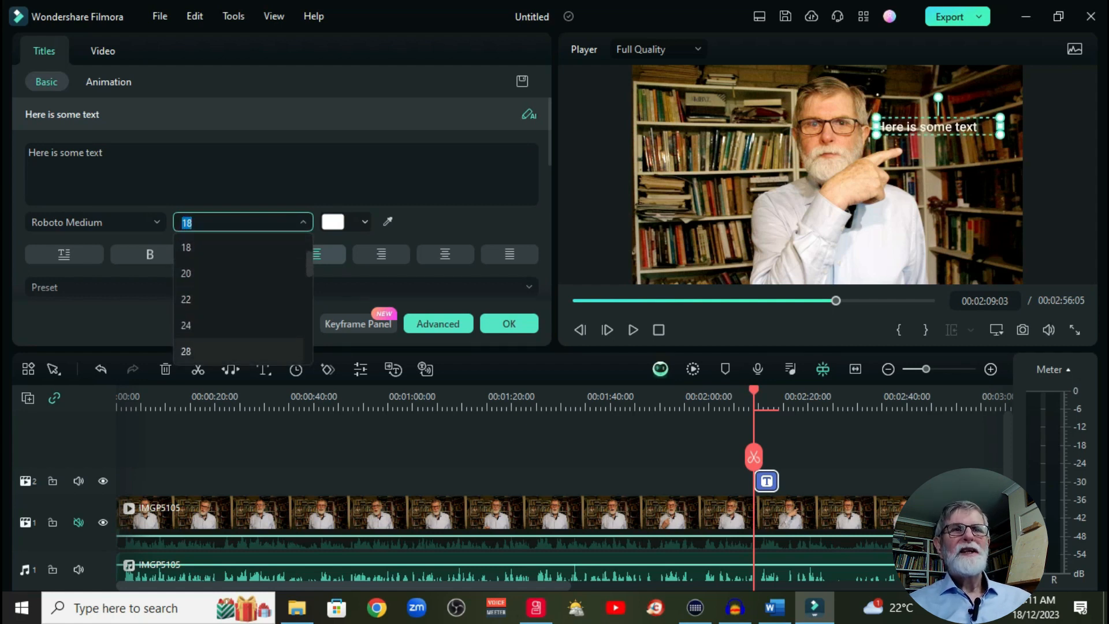
{"action": "left_click", "coordinate": [186, 352]}
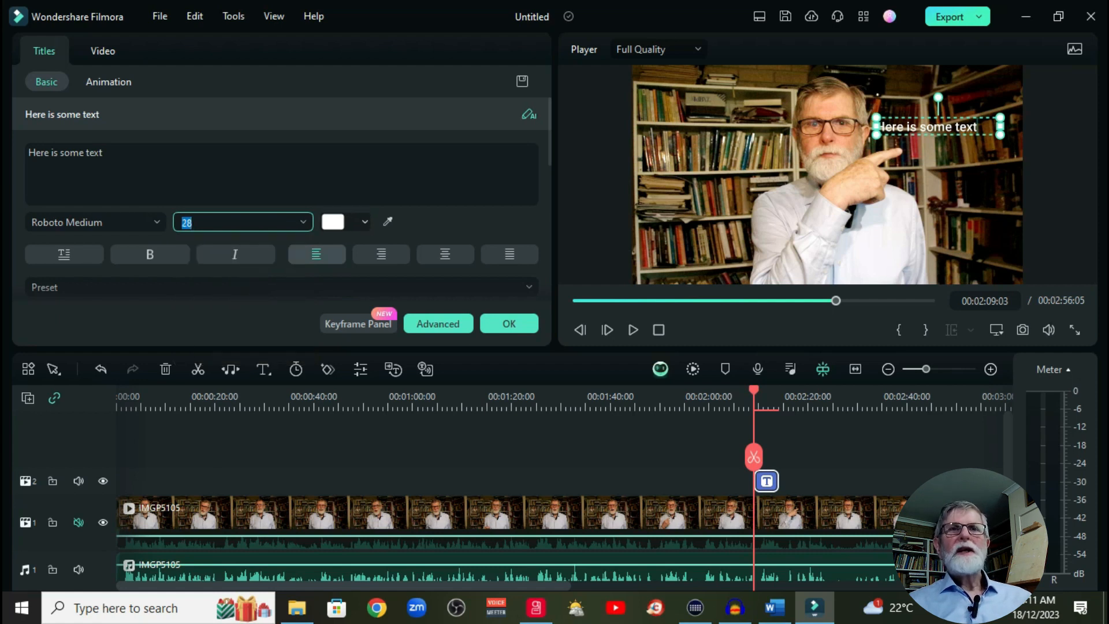
{"action": "left_click", "coordinate": [365, 222]}
{"action": "left_click", "coordinate": [365, 264]}
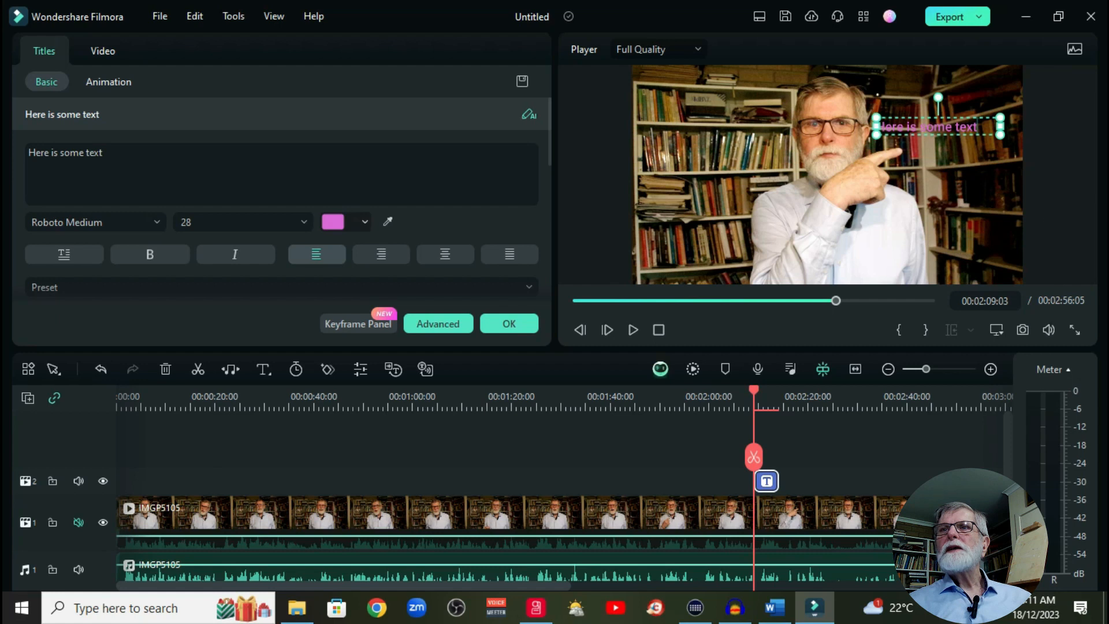
Step: Move the title closer to the frame's upper-right corner, above the pointing finger, play the section, and accept the title settings
{"action": "left_click_drag", "start_coordinate": [938, 126], "coordinate": [930, 102]}
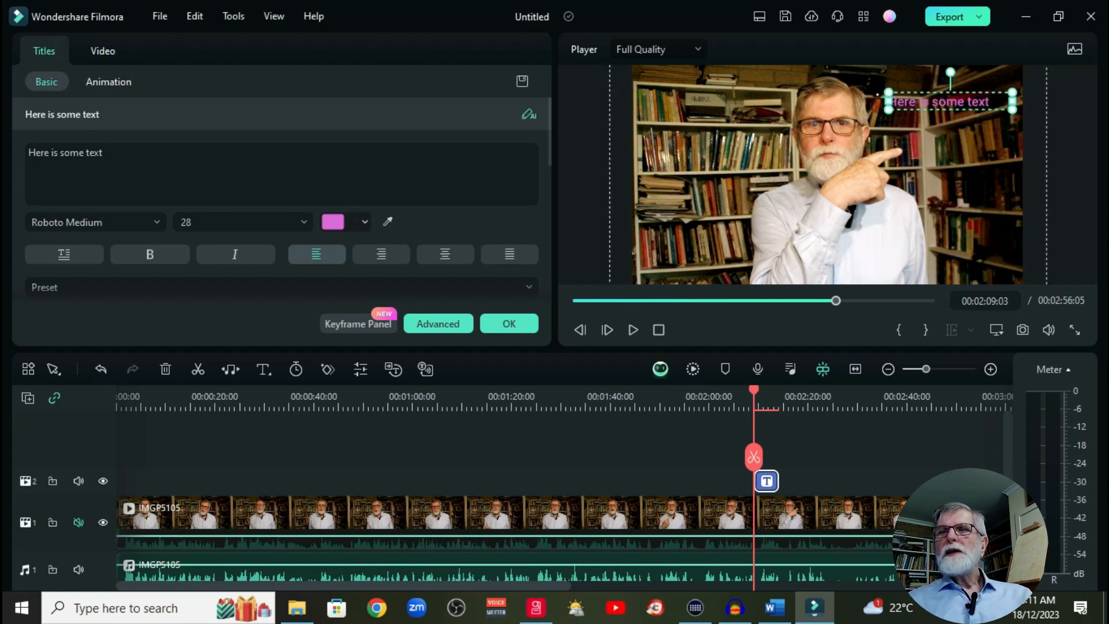
{"action": "key", "text": "space"}
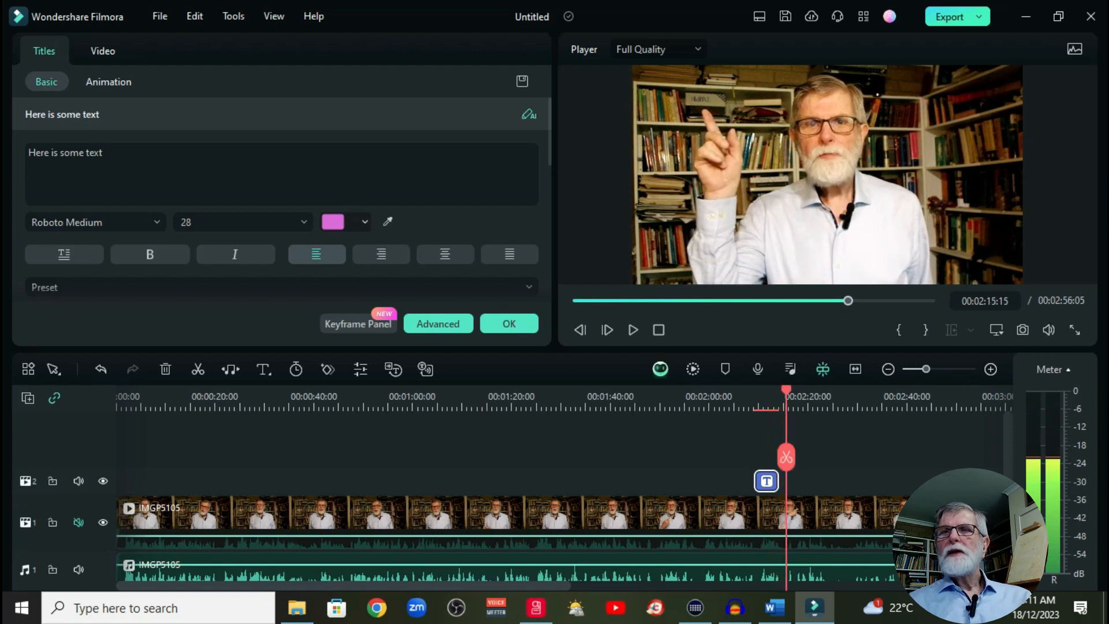
{"action": "key", "text": "space"}
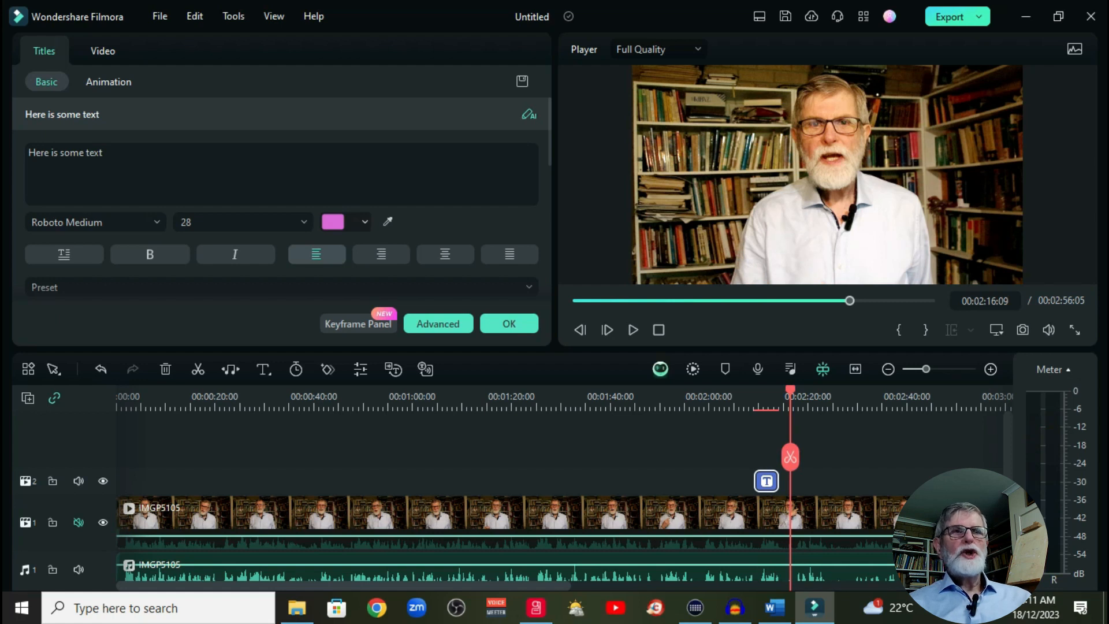
{"action": "left_click", "coordinate": [509, 323]}
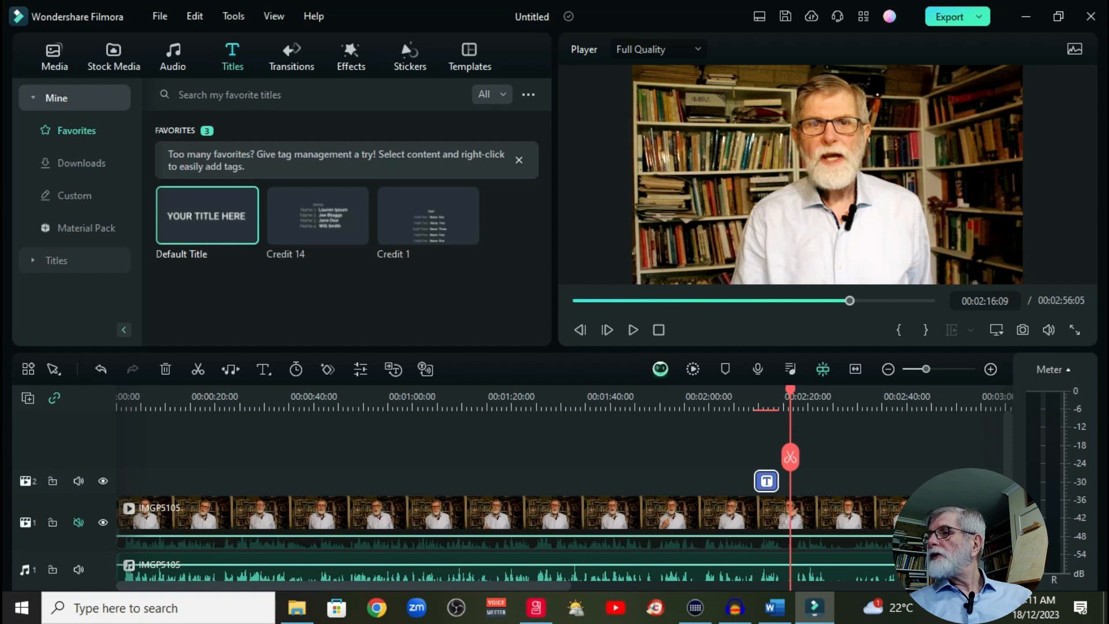
Step: Import the pentax-k3_18-135mm camera photo into the project media and place it on track 2 after the title, at 00:02:16:09
{"action": "key", "text": "alt+Tab"}
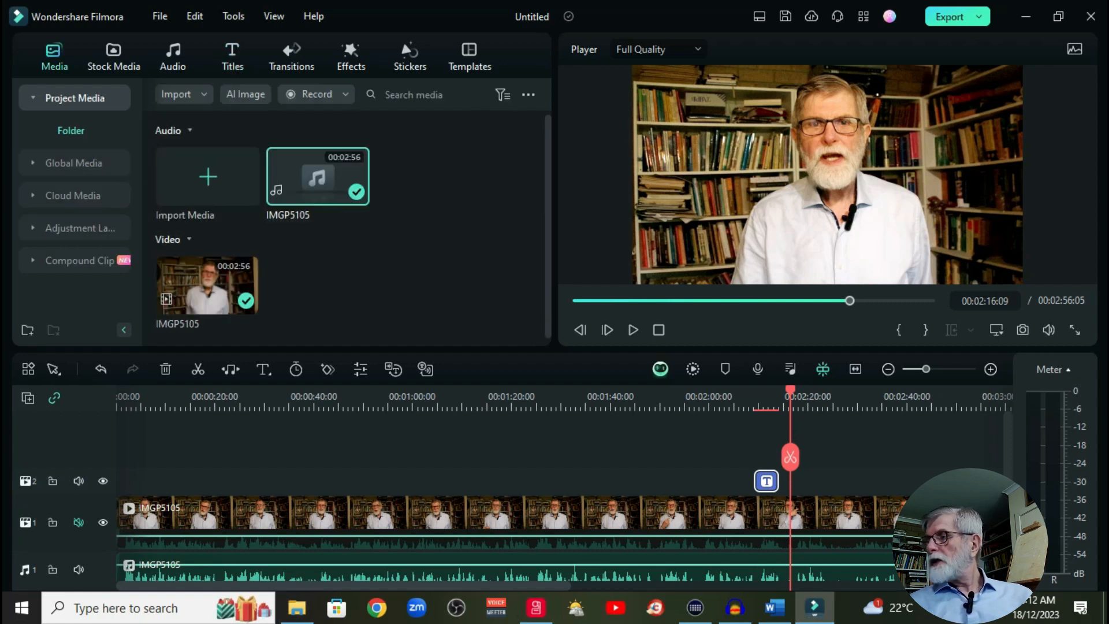
{"action": "left_click_drag", "start_coordinate": [347, 439], "coordinate": [434, 288]}
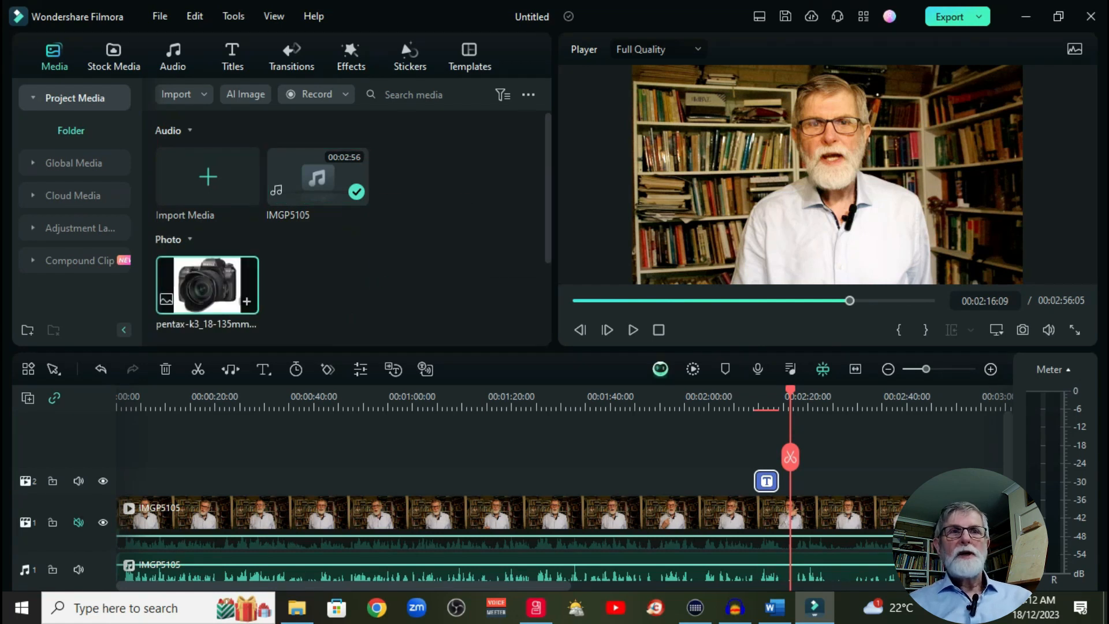
{"action": "left_click_drag", "start_coordinate": [245, 301], "coordinate": [802, 481]}
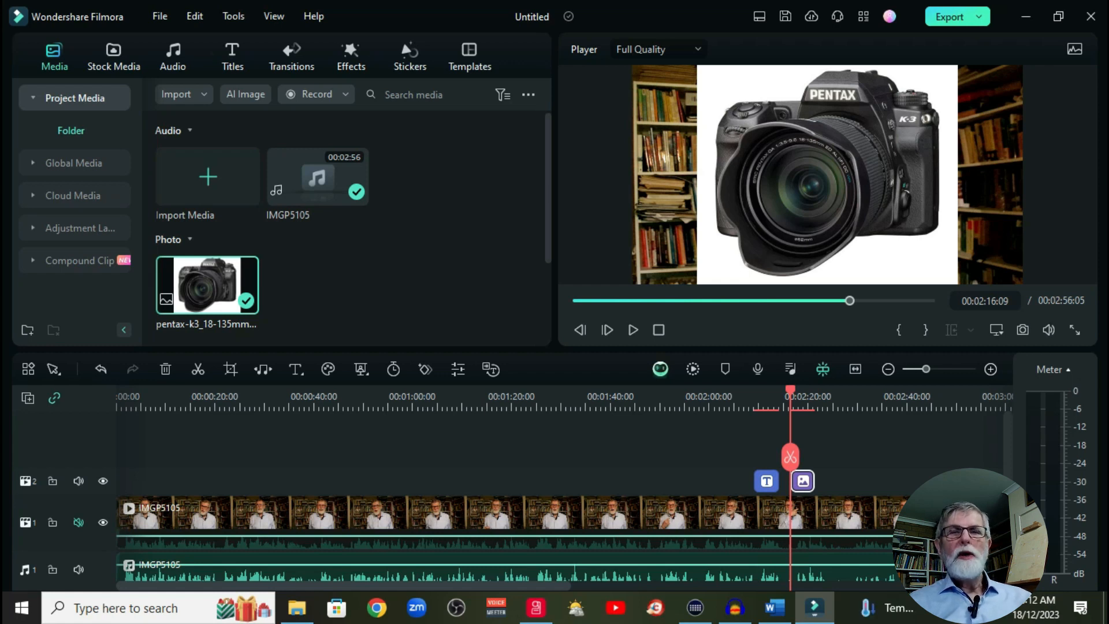
Step: Scale the camera photo to 50% and move it into the frame's upper-left corner, at X -643.80, Y 270.00
{"action": "double_click", "coordinate": [801, 480]}
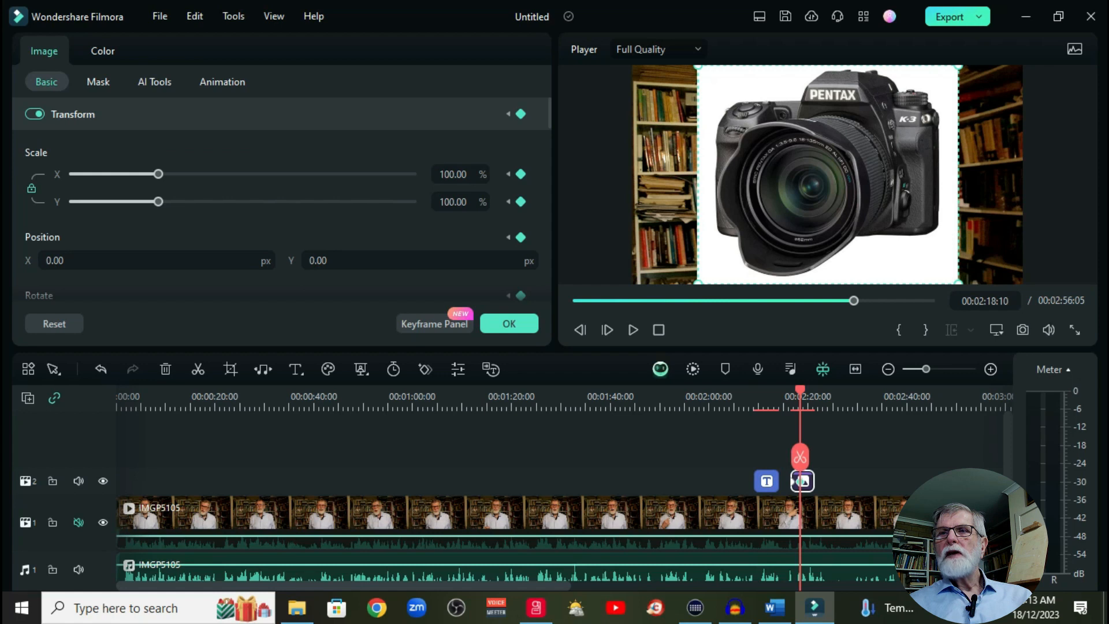
{"action": "left_click_drag", "start_coordinate": [959, 284], "coordinate": [828, 175]}
{"action": "left_click_drag", "start_coordinate": [787, 134], "coordinate": [729, 134]}
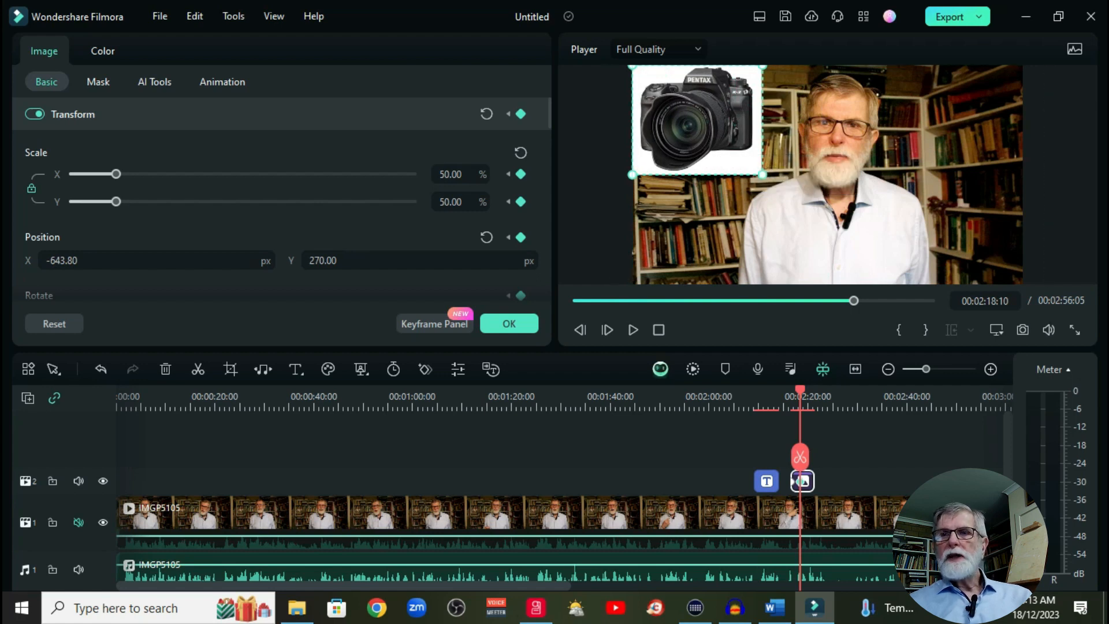
Step: Shift the camera photo clip to start just before 00:02:15:00 at the pointing gesture, play it, and accept the image settings
{"action": "left_click", "coordinate": [788, 402]}
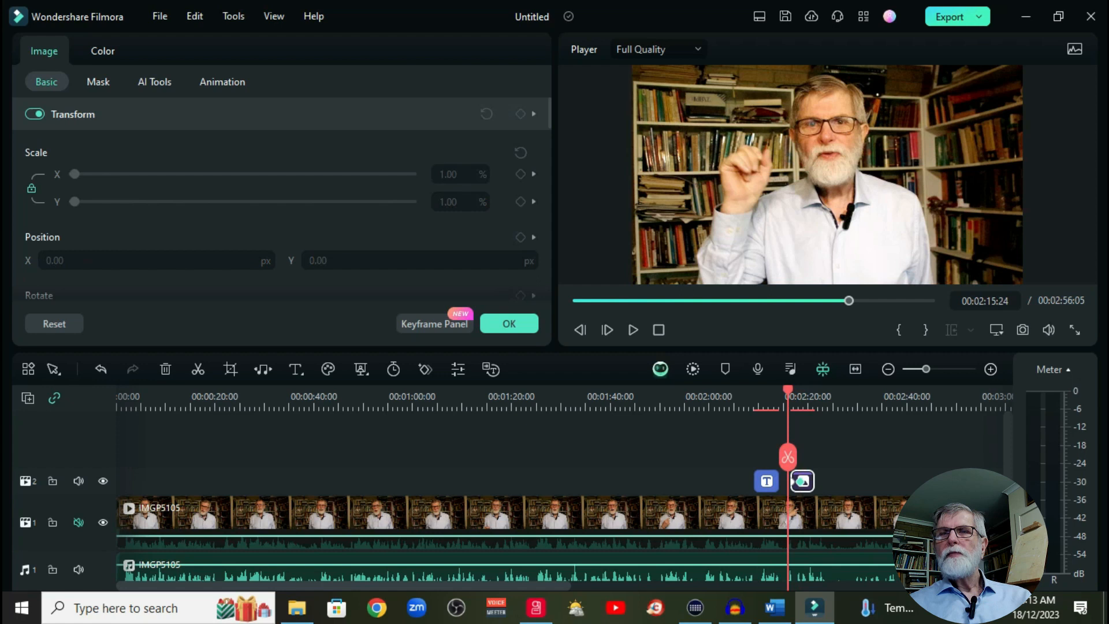
{"action": "left_click", "coordinate": [801, 402]}
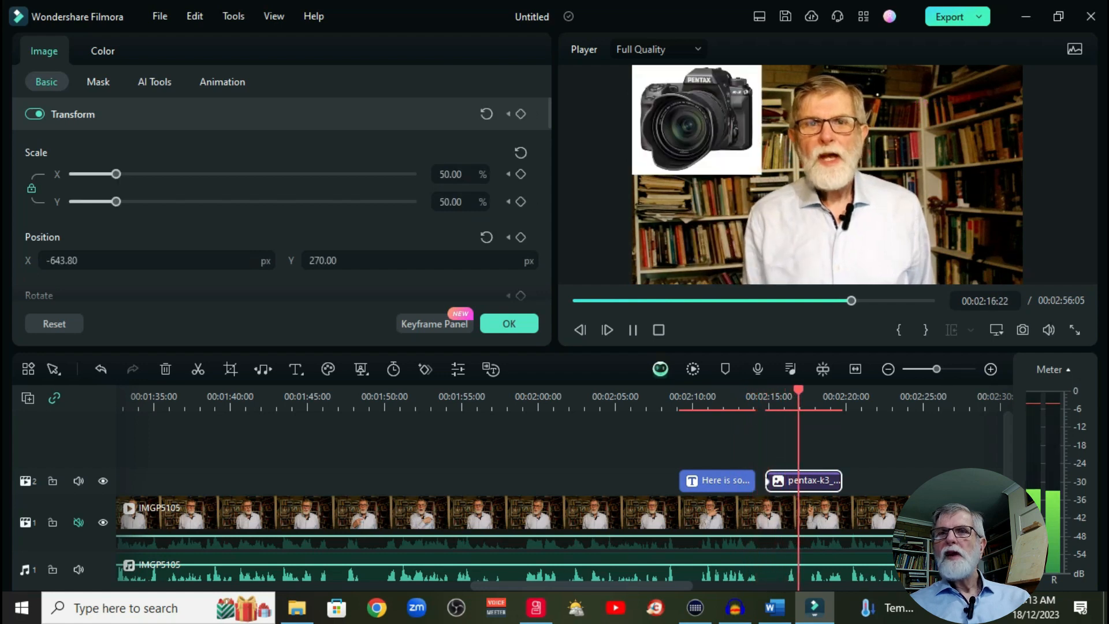
{"action": "key", "text": "space"}
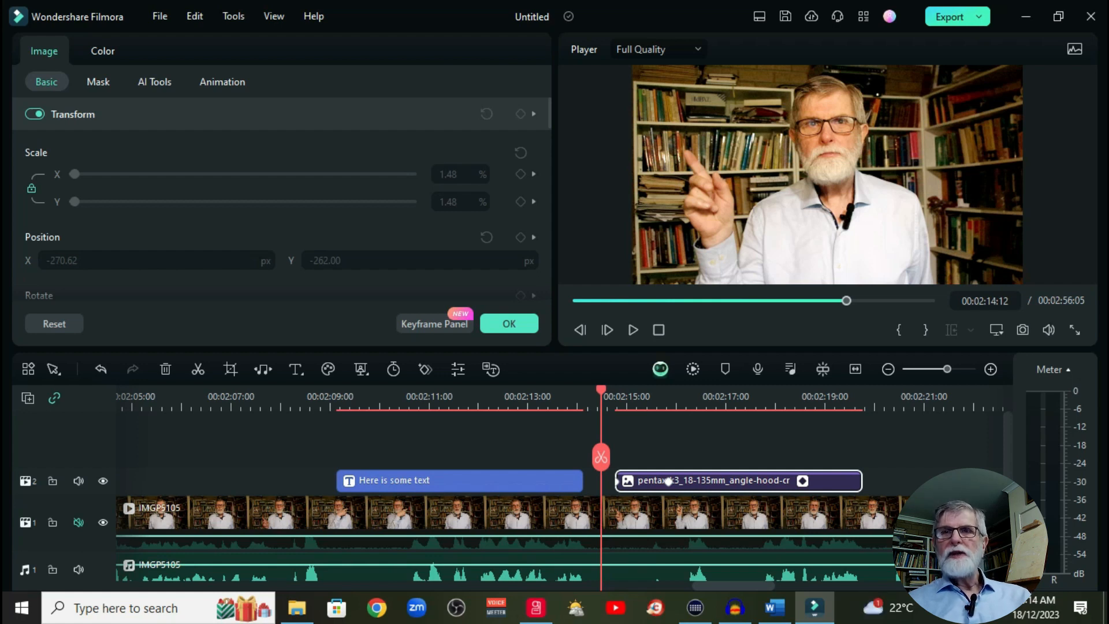
{"action": "key", "text": "space"}
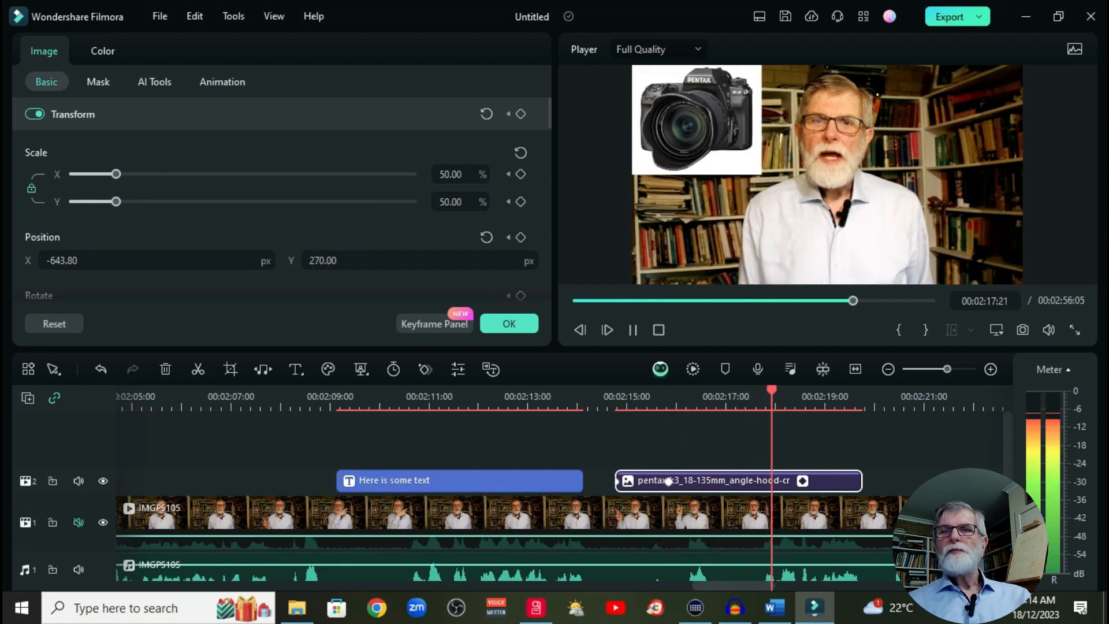
{"action": "key", "text": "space"}
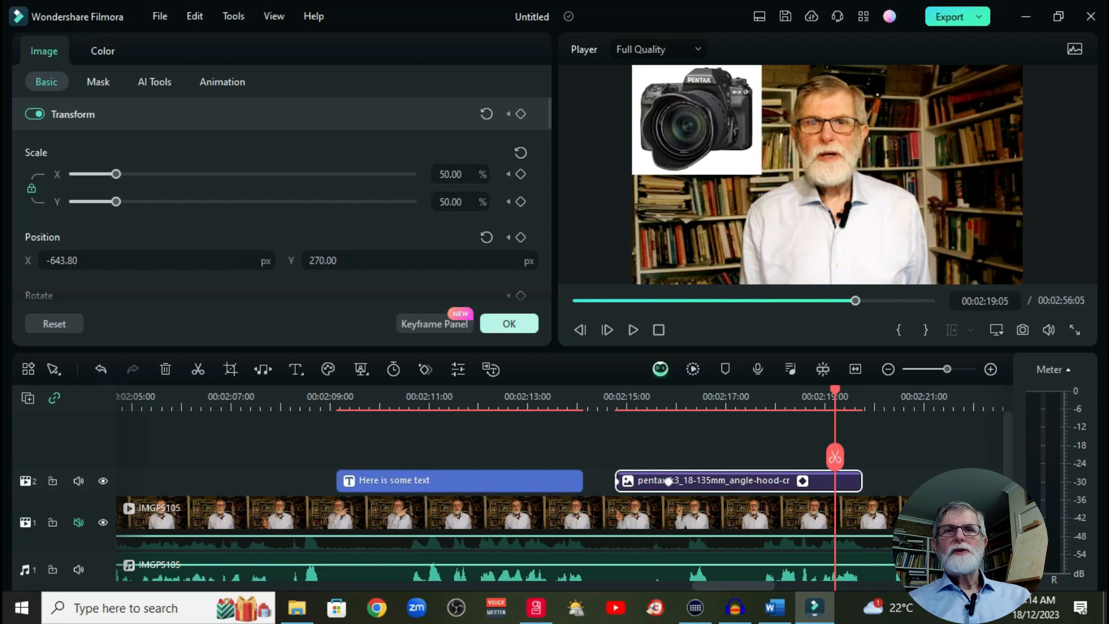
{"action": "left_click", "coordinate": [509, 323]}
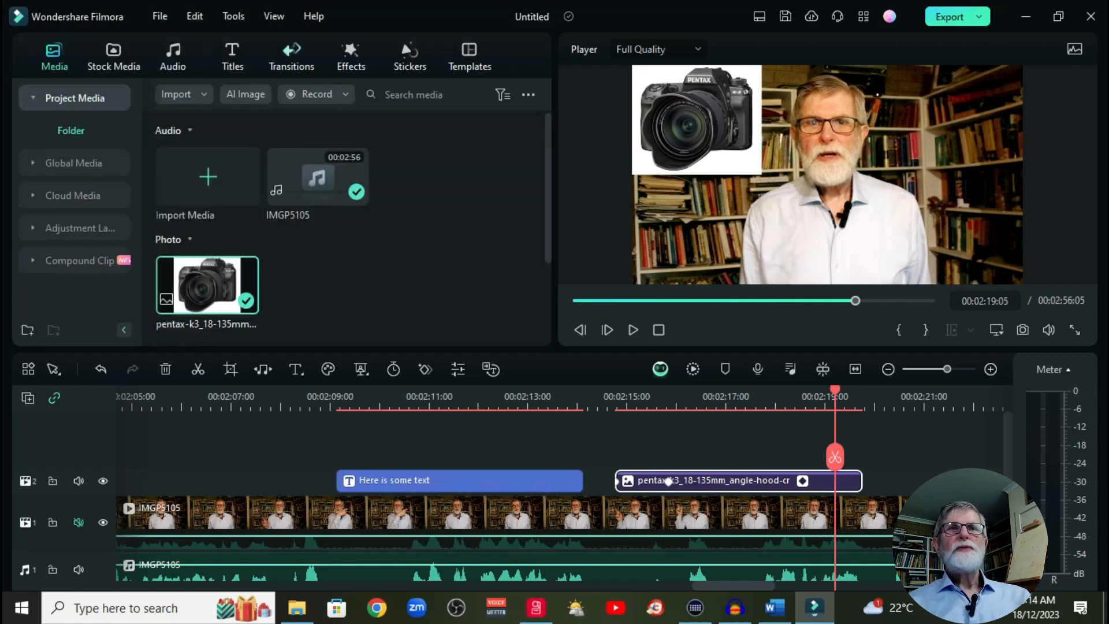
Step: Add a Dissolve transition to the camera photo clip and shorten it to about one second at the clip's end
{"action": "left_click", "coordinate": [291, 57]}
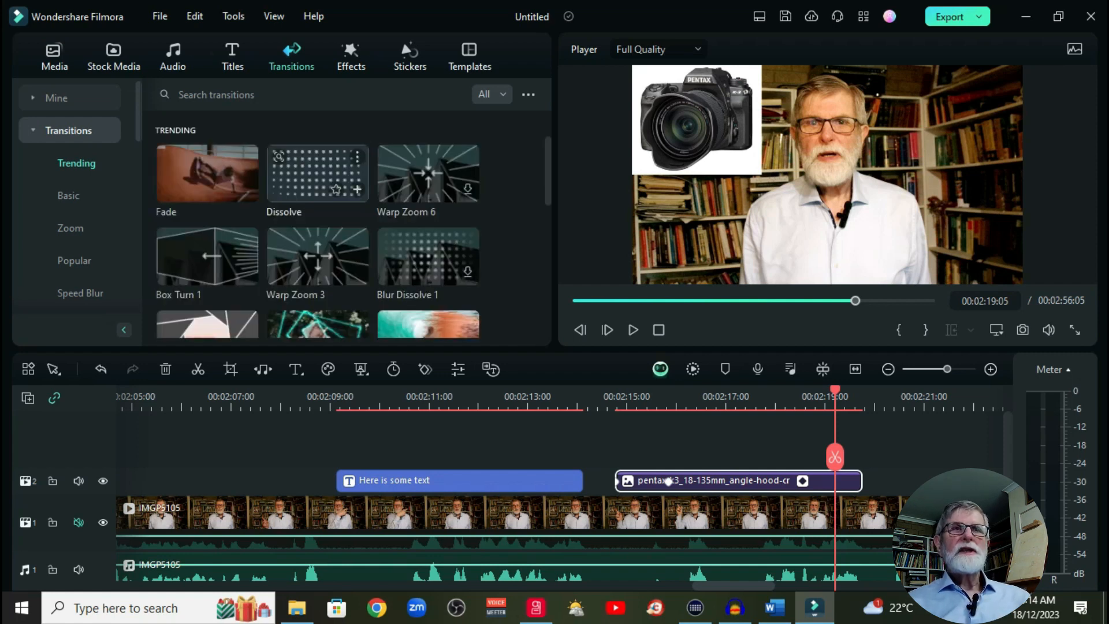
{"action": "left_click", "coordinate": [317, 173]}
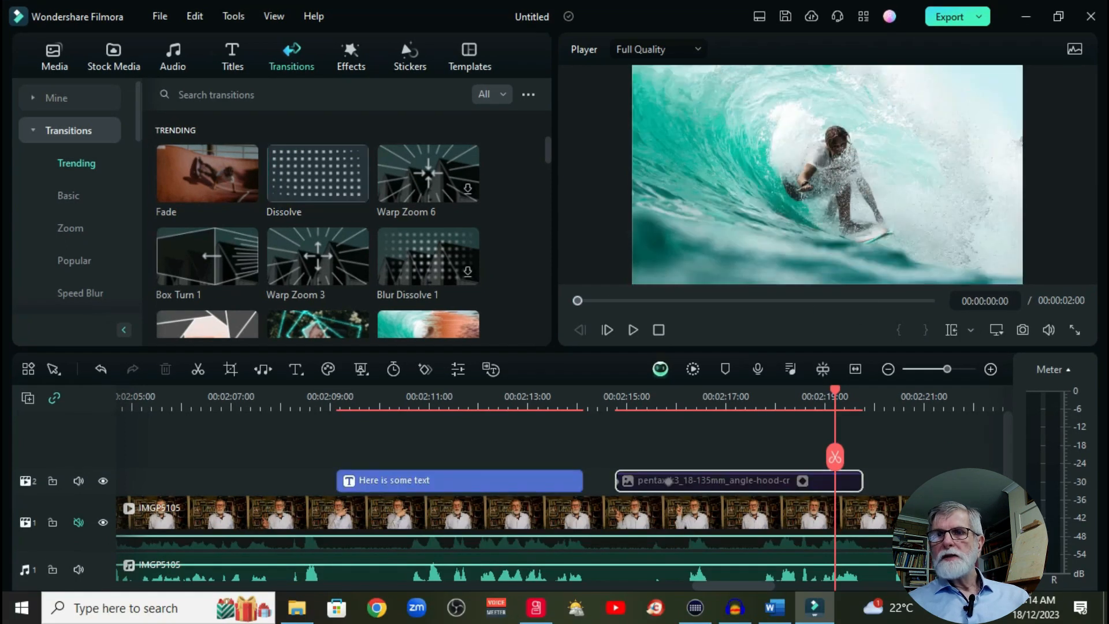
{"action": "left_click", "coordinate": [668, 481]}
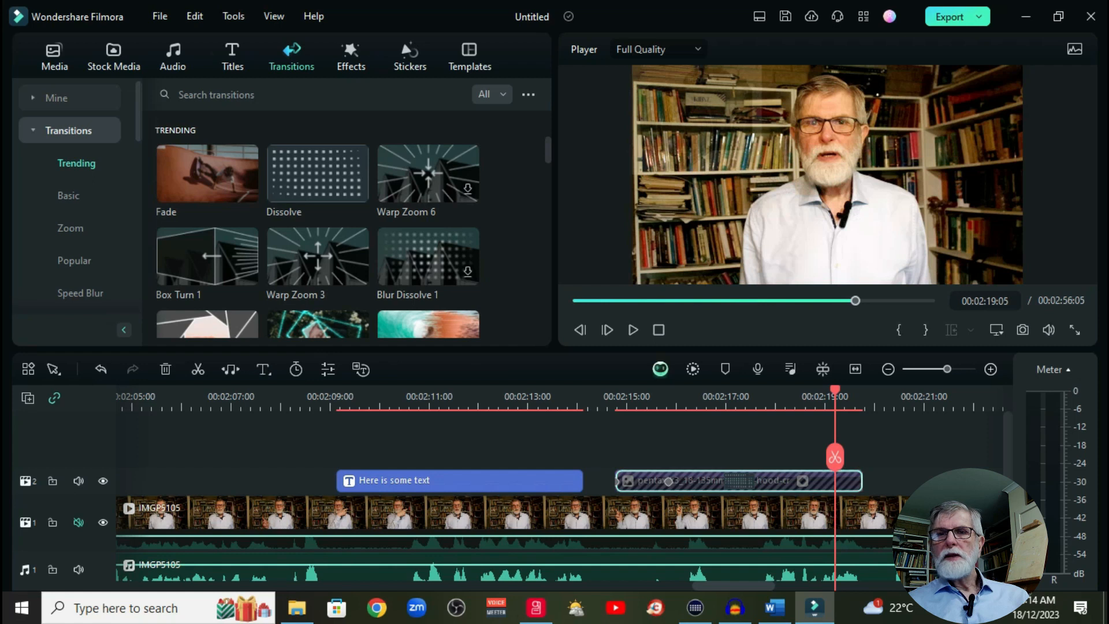
{"action": "left_click_drag", "start_coordinate": [618, 482], "coordinate": [819, 481]}
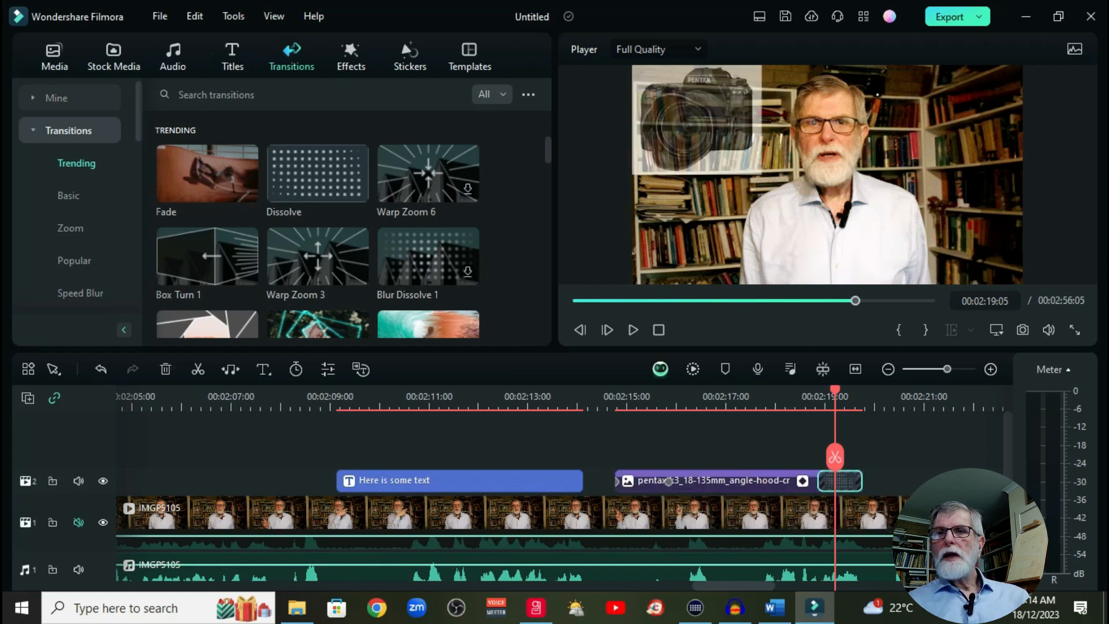
Step: Play the camera photo section from about 00:02:15 through its closing Dissolve transition
{"action": "left_click", "coordinate": [636, 400]}
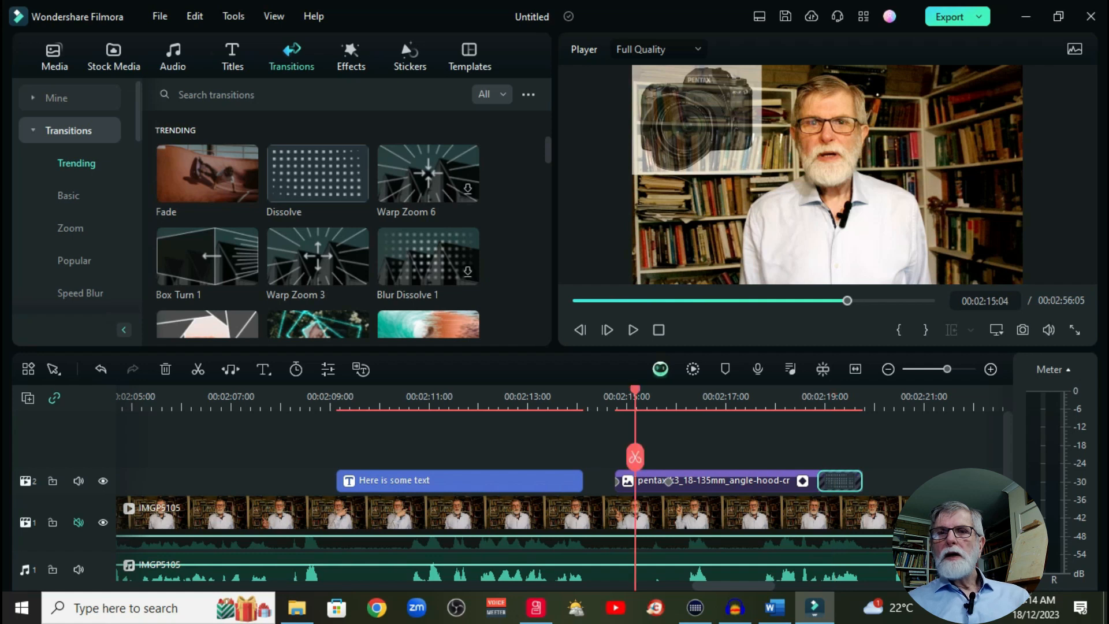
{"action": "key", "text": "space"}
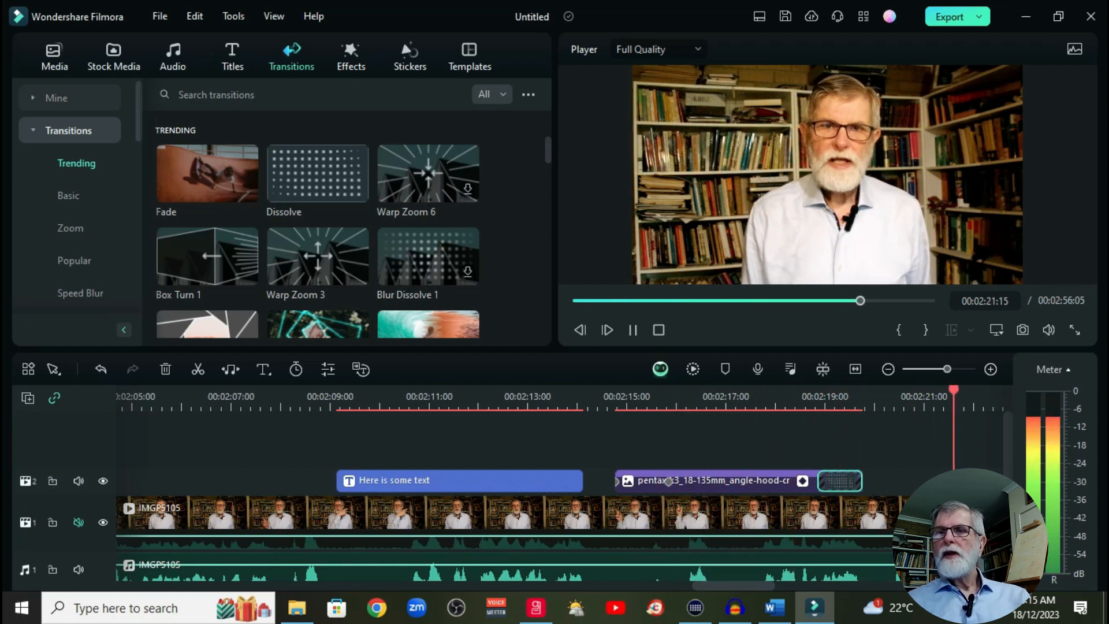
{"action": "key", "text": "space"}
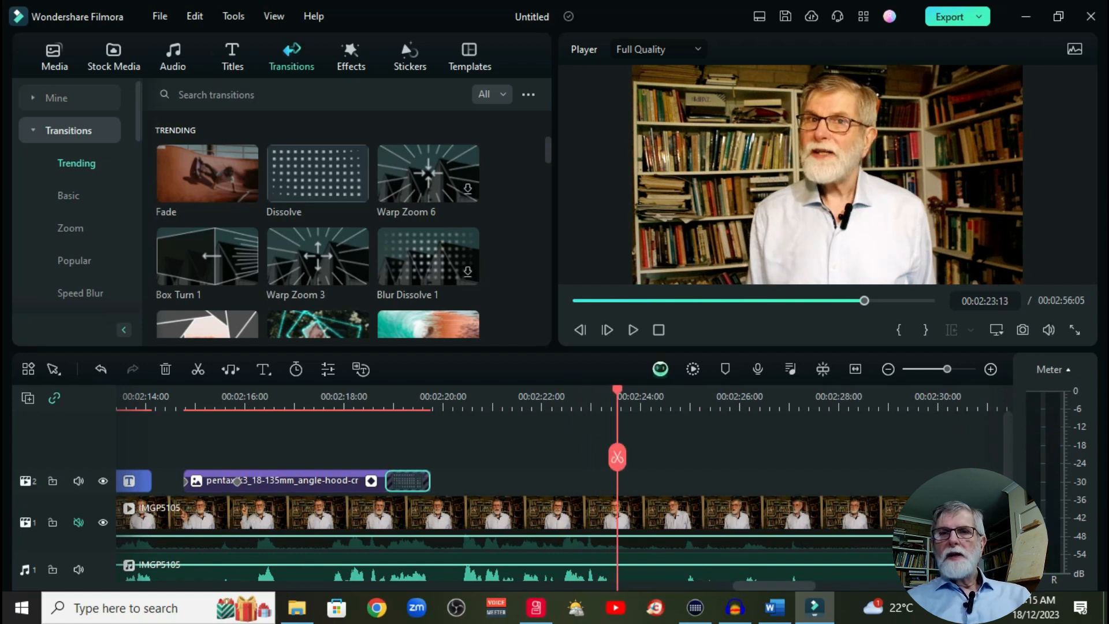
Step: Examine the slow and fast speed presets for the main video clip without applying any of them
{"action": "left_click", "coordinate": [566, 517]}
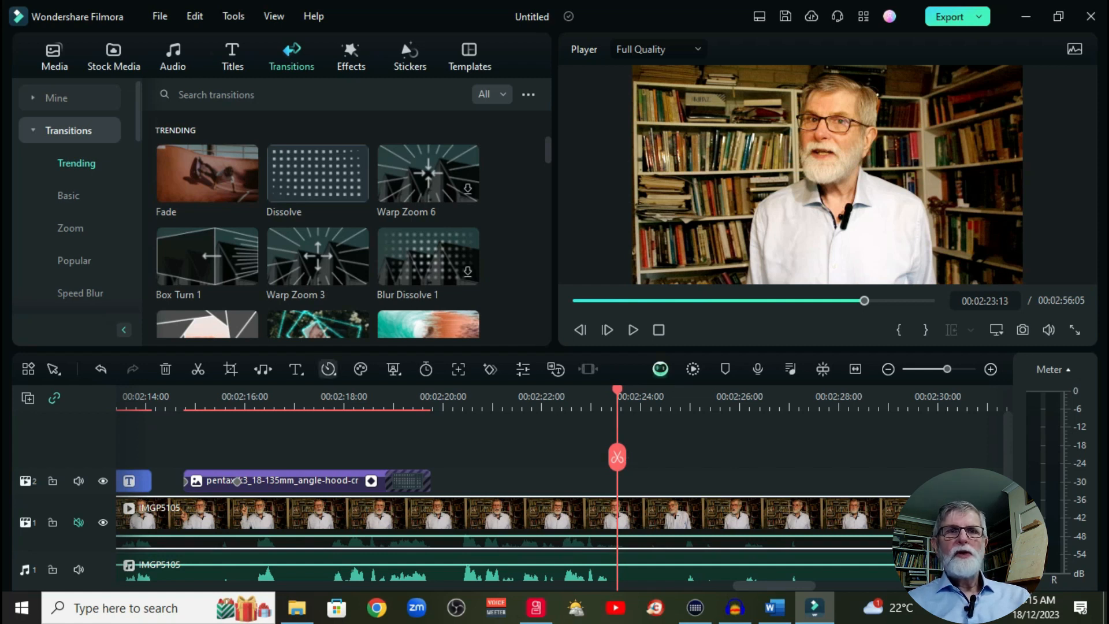
{"action": "left_click", "coordinate": [328, 368]}
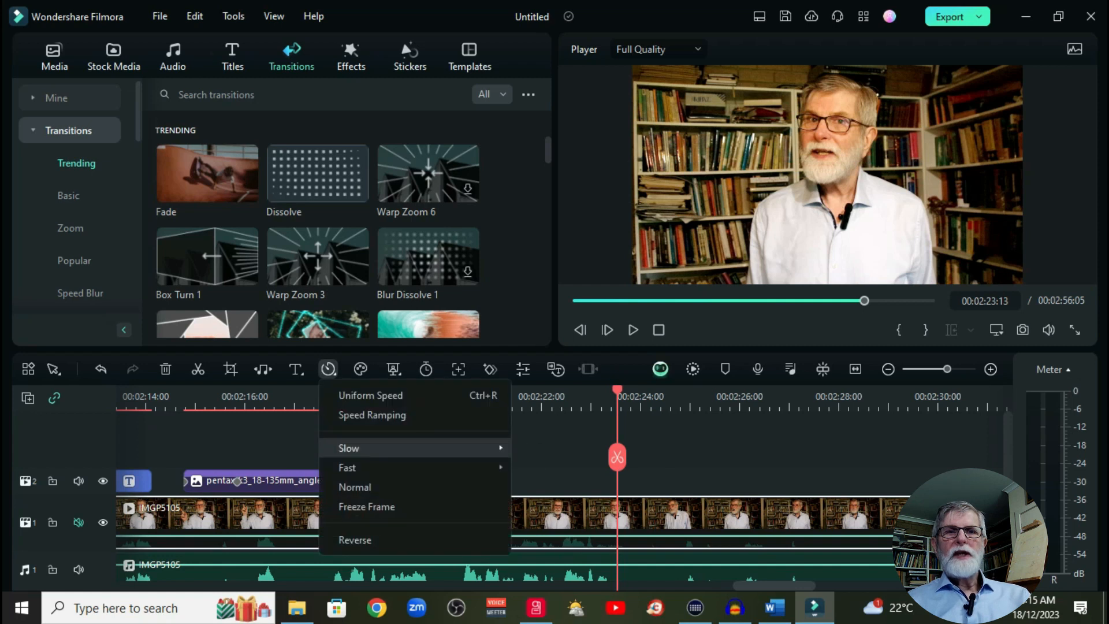
{"action": "mouse_move", "coordinate": [370, 448]}
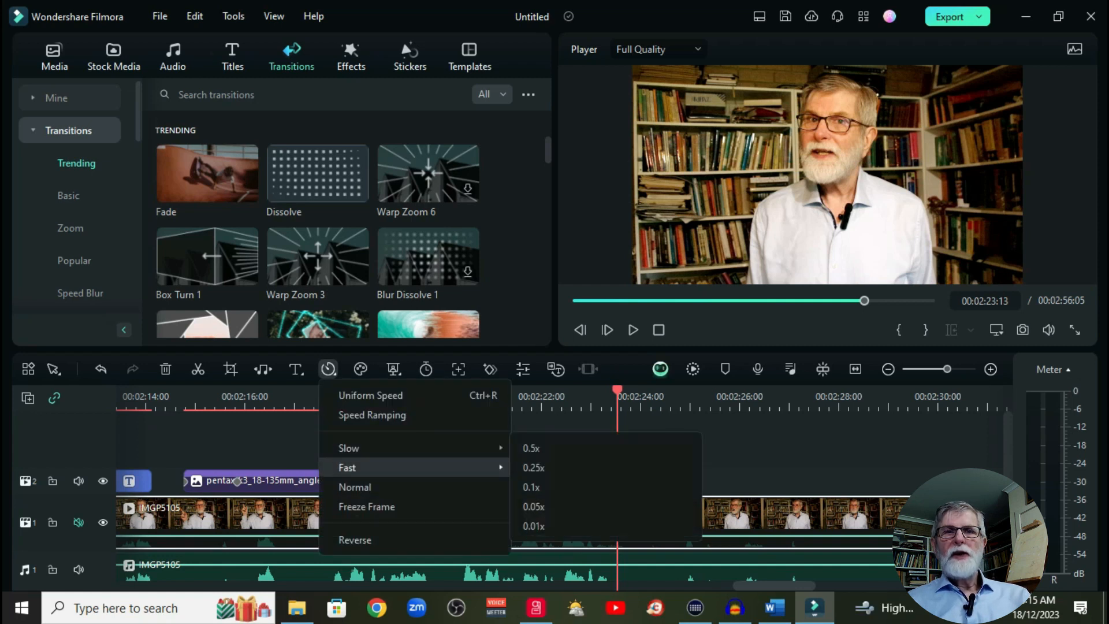
{"action": "mouse_move", "coordinate": [370, 467]}
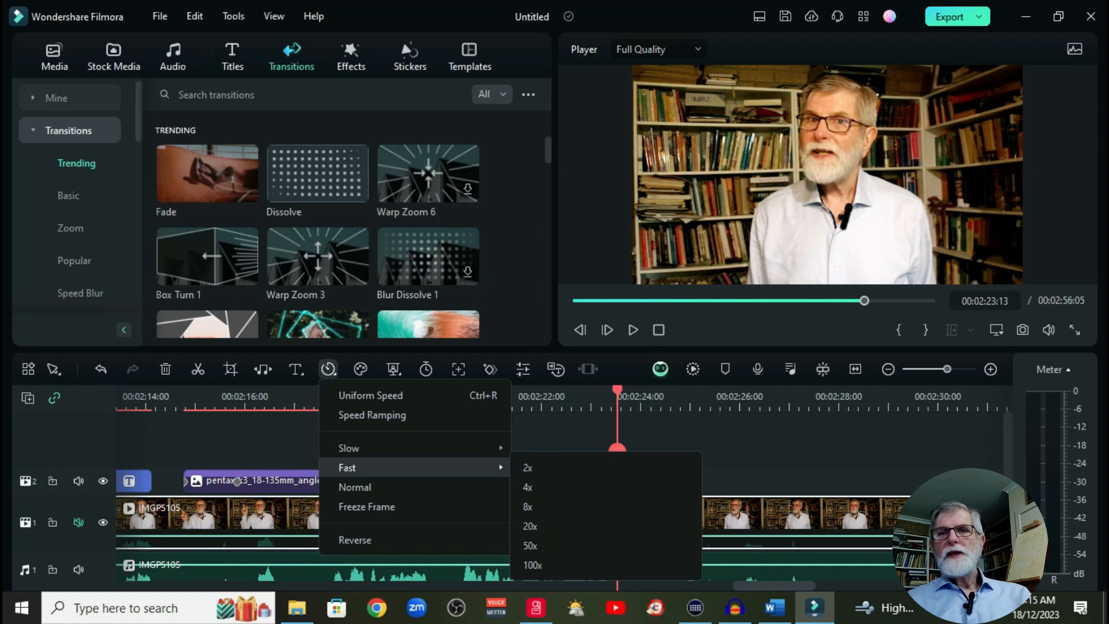
{"action": "left_click", "coordinate": [566, 436]}
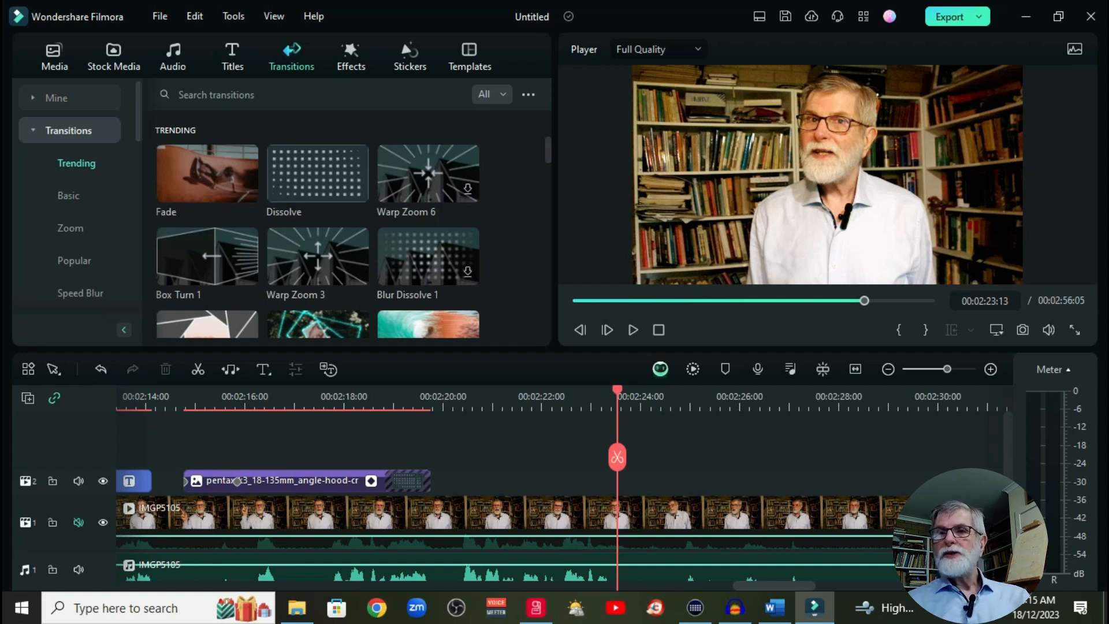
{"action": "key", "text": "space"}
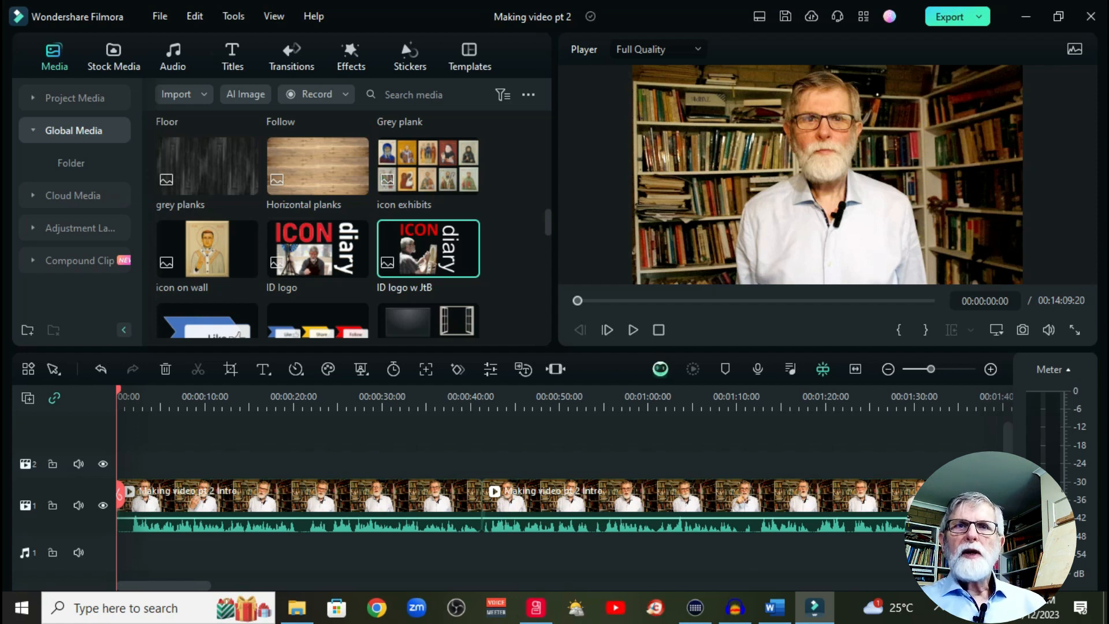
Step: Add the ID logo w JtB image to track 2 at the timeline start and shrink it into the video frame's upper-left corner
{"action": "scroll", "coordinate": [353, 228], "scroll_direction": "down", "scroll_amount": 3}
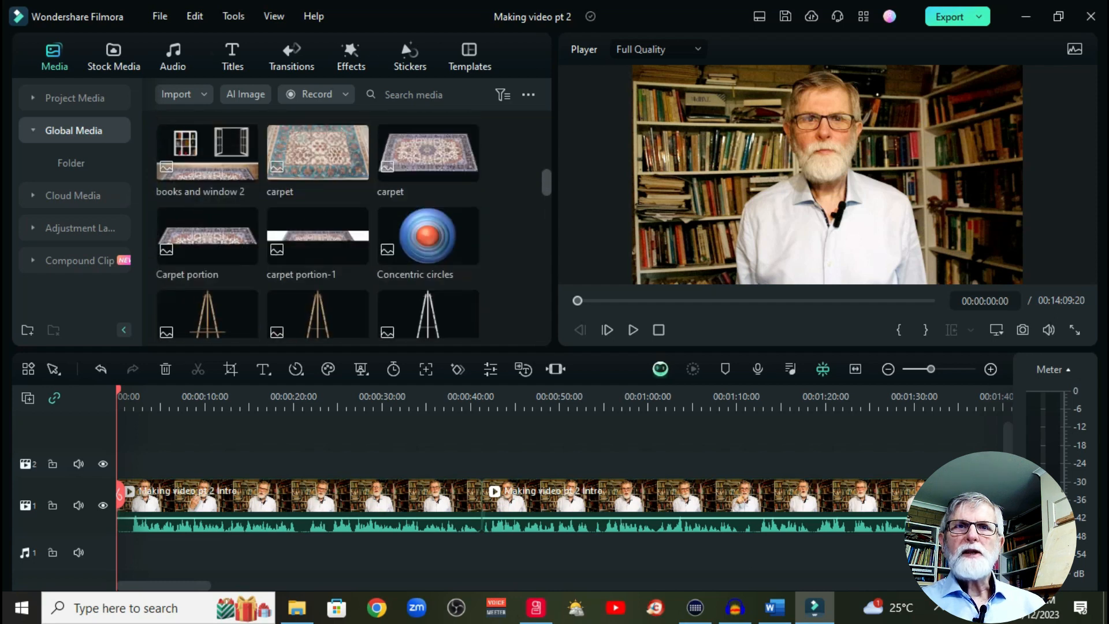
{"action": "scroll", "coordinate": [352, 228], "scroll_direction": "down", "scroll_amount": 3}
{"action": "scroll", "coordinate": [352, 228], "scroll_direction": "up", "scroll_amount": 5}
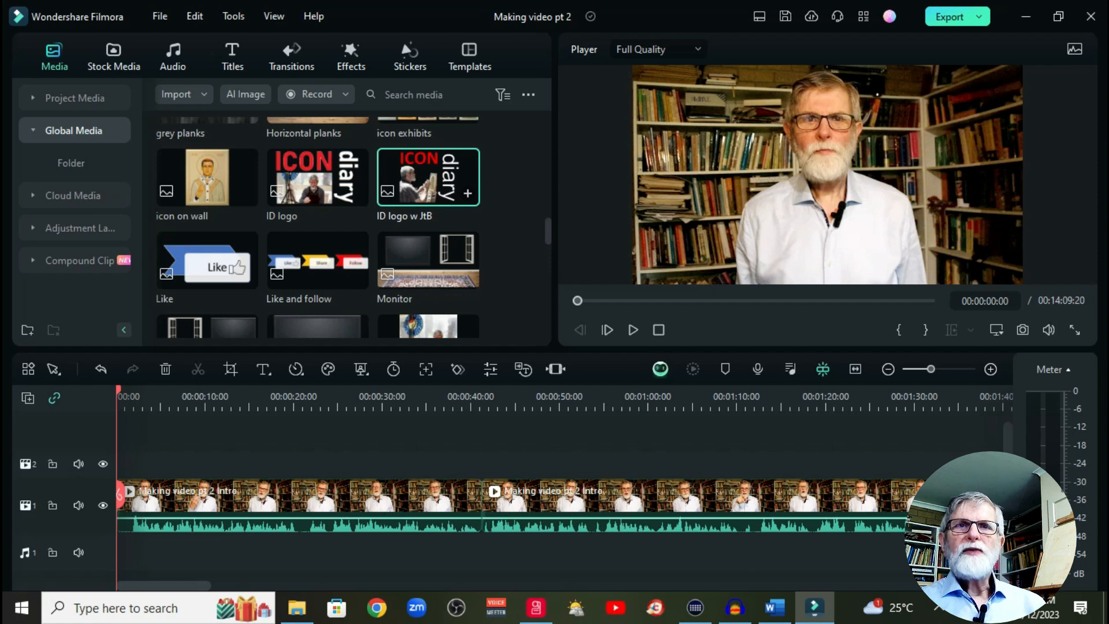
{"action": "left_click_drag", "start_coordinate": [428, 177], "coordinate": [139, 464]}
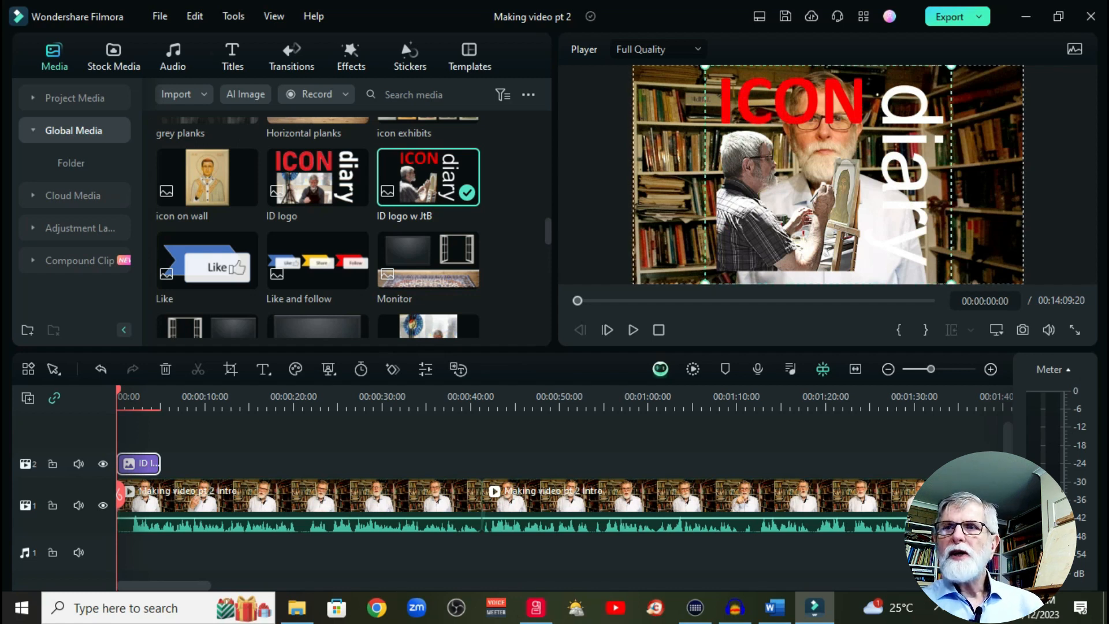
{"action": "left_click_drag", "start_coordinate": [952, 283], "coordinate": [764, 117]}
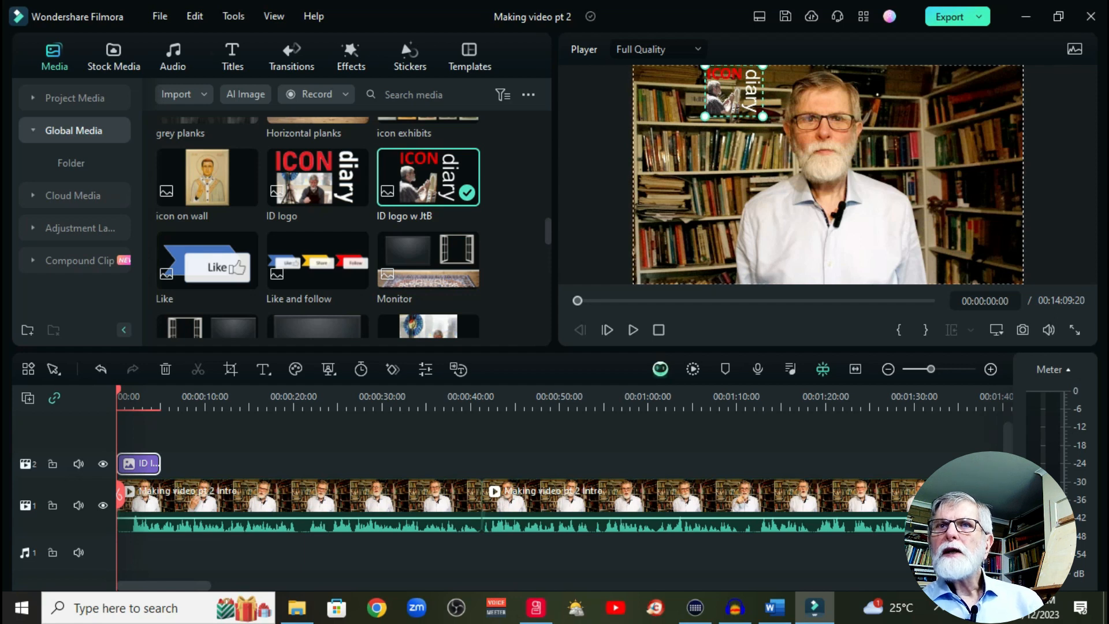
{"action": "left_click_drag", "start_coordinate": [763, 116], "coordinate": [679, 108]}
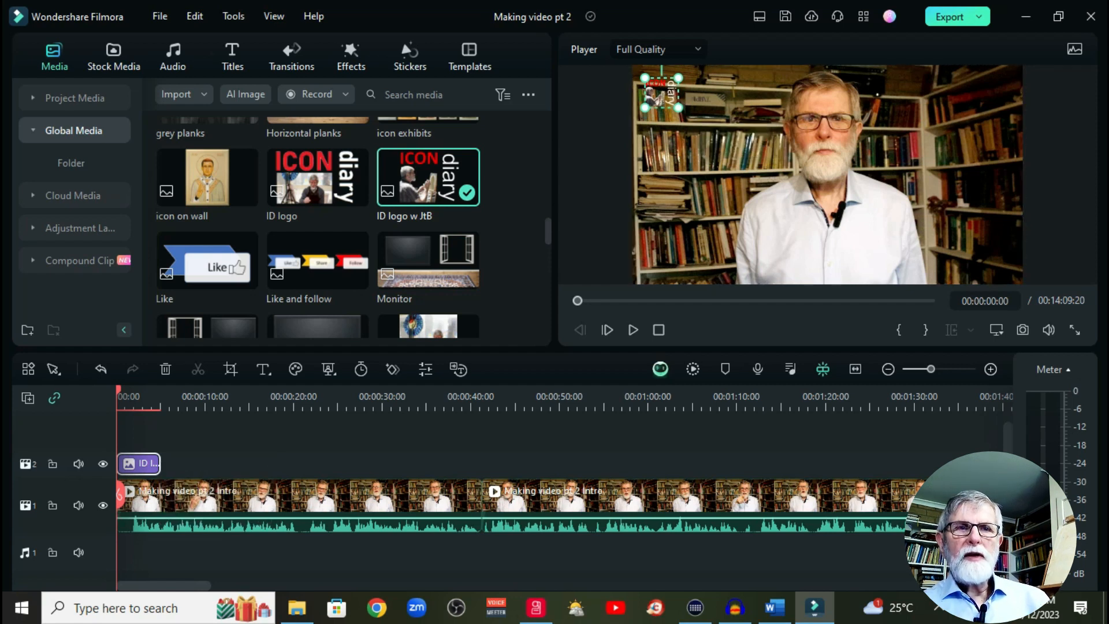
Step: Extend the logo clip on track 2 along the main video to just past 00:11:00
{"action": "left_click_drag", "start_coordinate": [160, 464], "coordinate": [917, 463]}
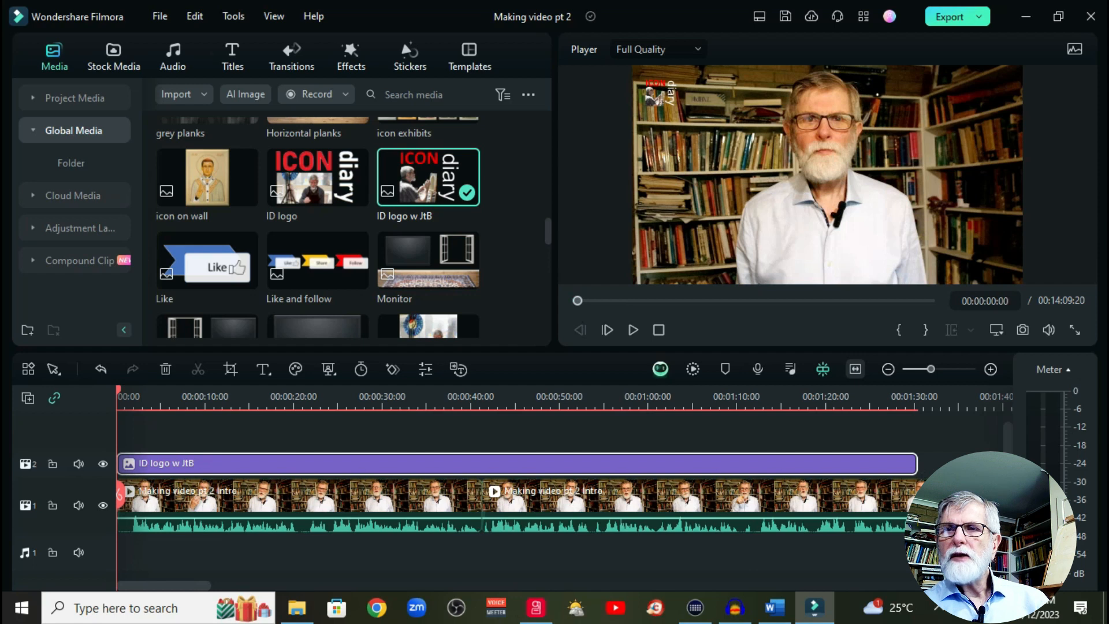
{"action": "left_click", "coordinate": [855, 369]}
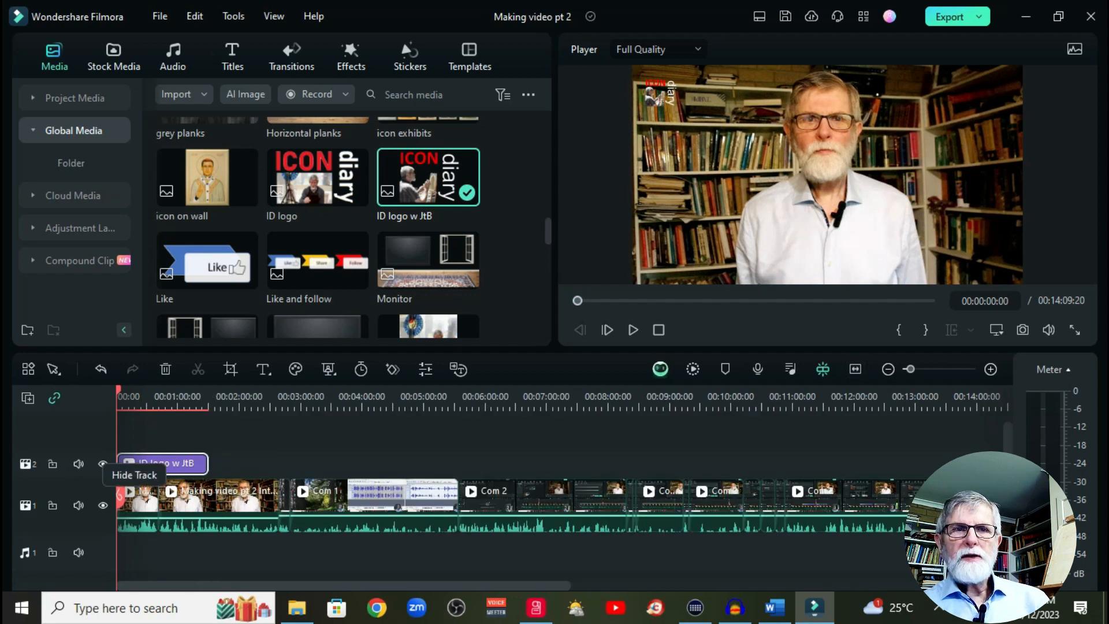
{"action": "left_click_drag", "start_coordinate": [207, 463], "coordinate": [809, 463]}
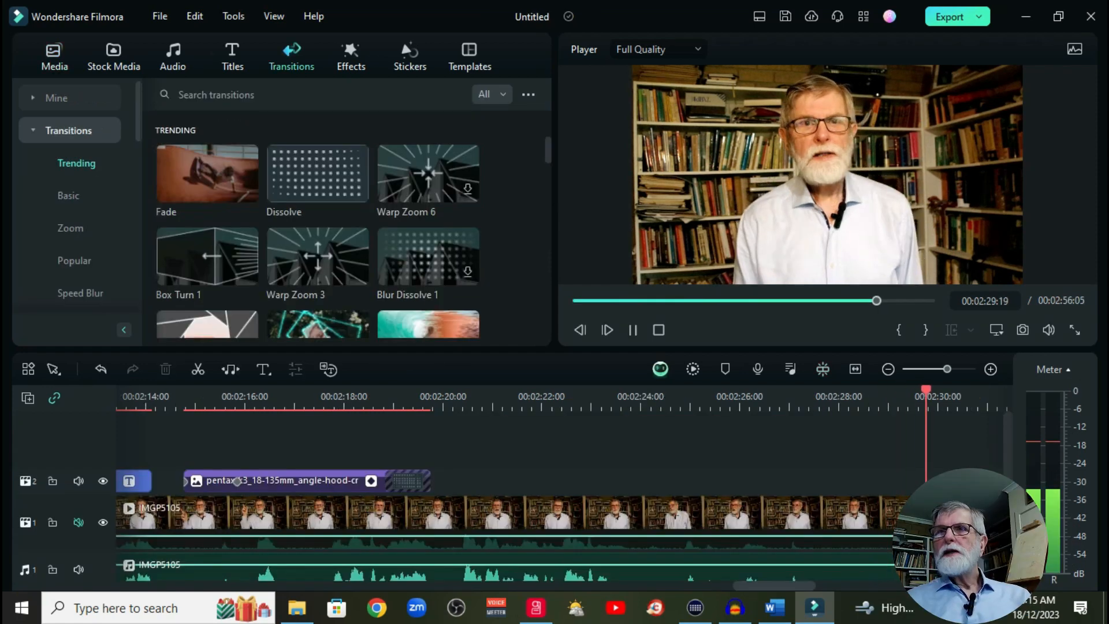
Step: Stop playback, open the YouTube export settings and set the video title to "Processing a video"
{"action": "key", "text": "space"}
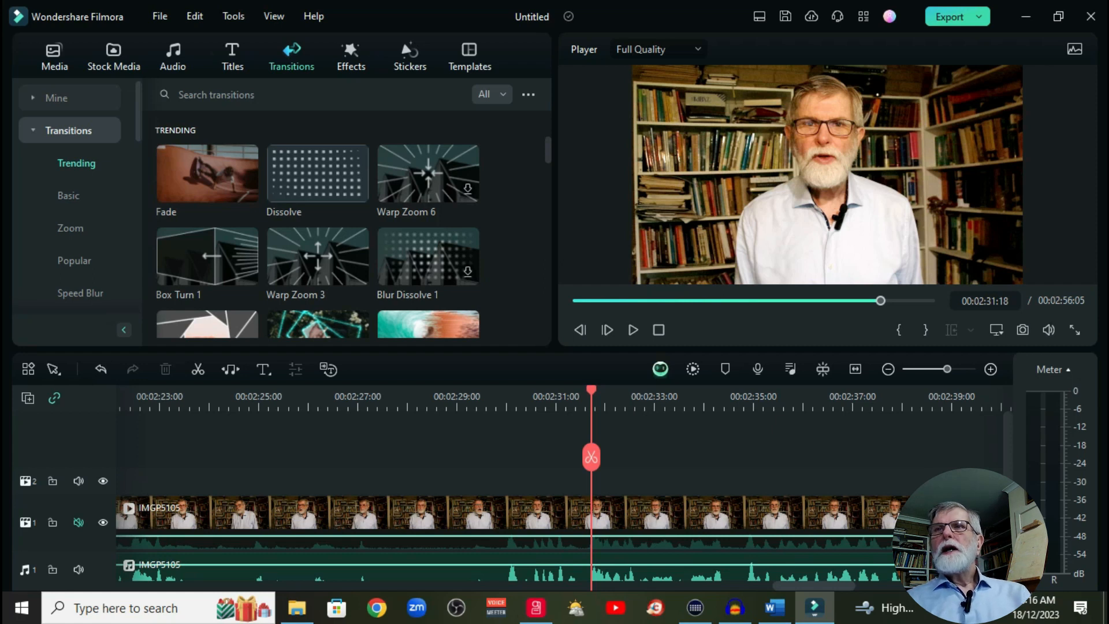
{"action": "left_click", "coordinate": [949, 17]}
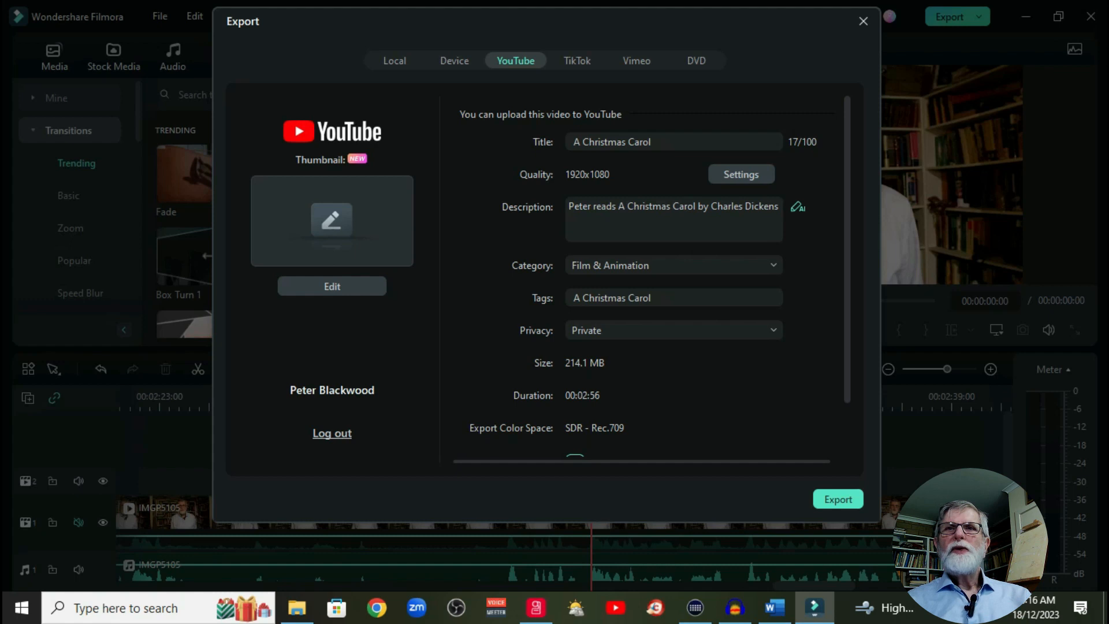
{"action": "left_click", "coordinate": [653, 142]}
{"action": "key", "text": "ctrl+a"}
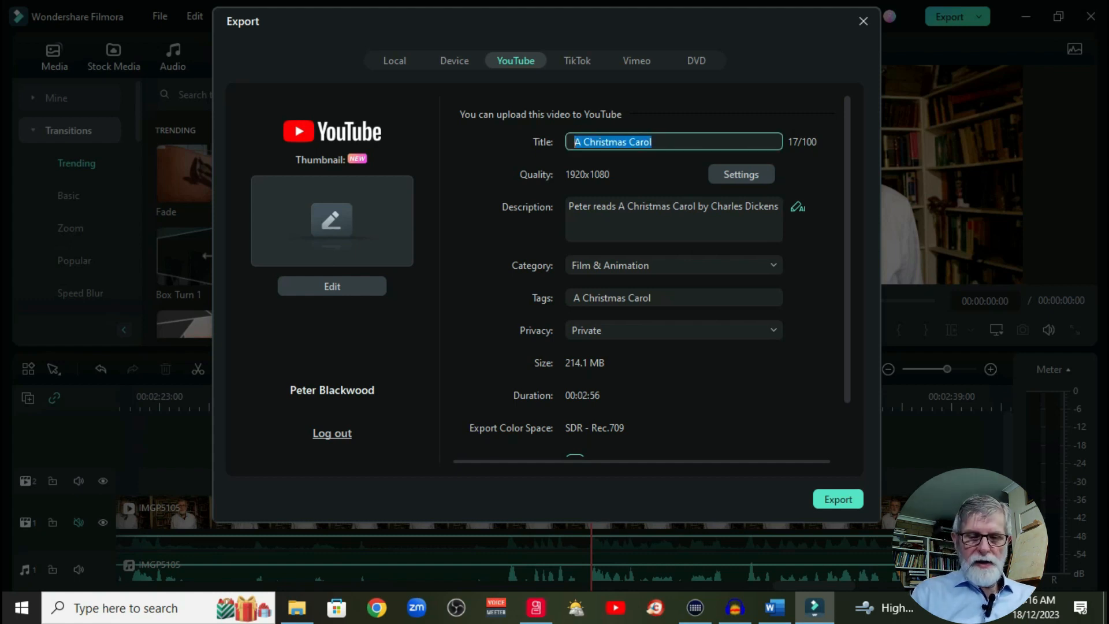
{"action": "type", "text": "Processing a video"}
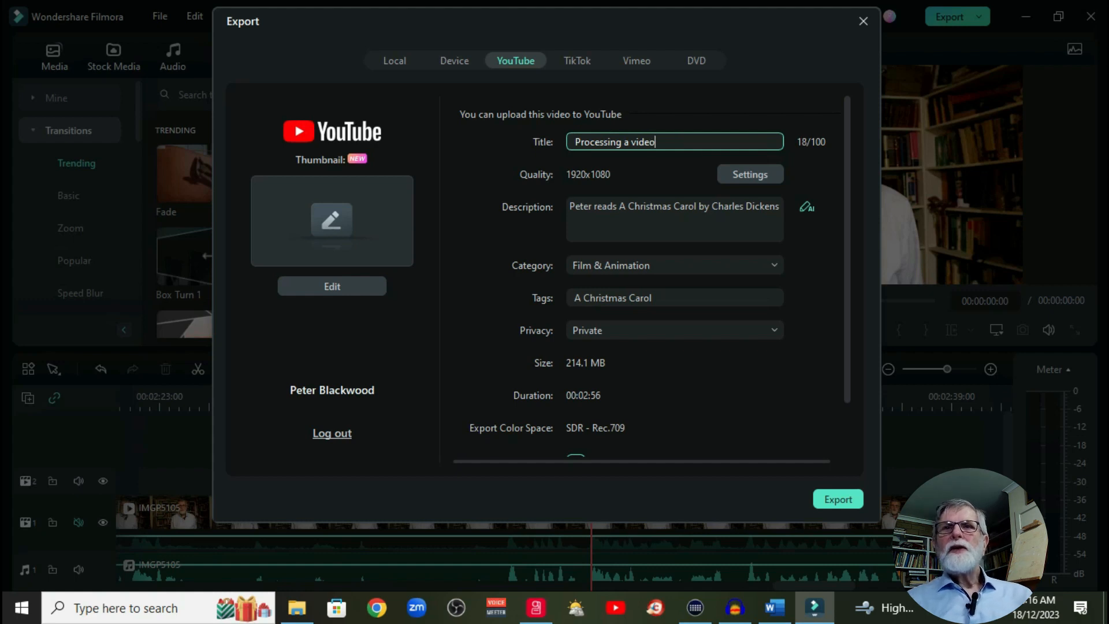
Step: Replace the YouTube description with the presenter's first name followed by "demostrates post production and publishing of a video"
{"action": "left_click_drag", "start_coordinate": [569, 206], "coordinate": [778, 206]}
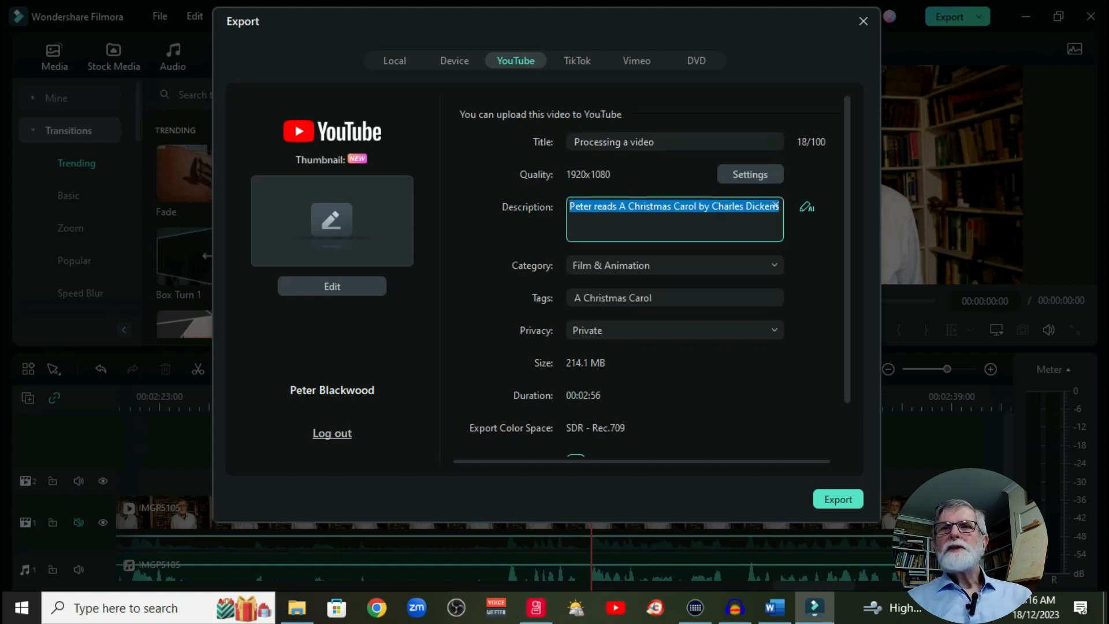
{"action": "type", "text": "P"}
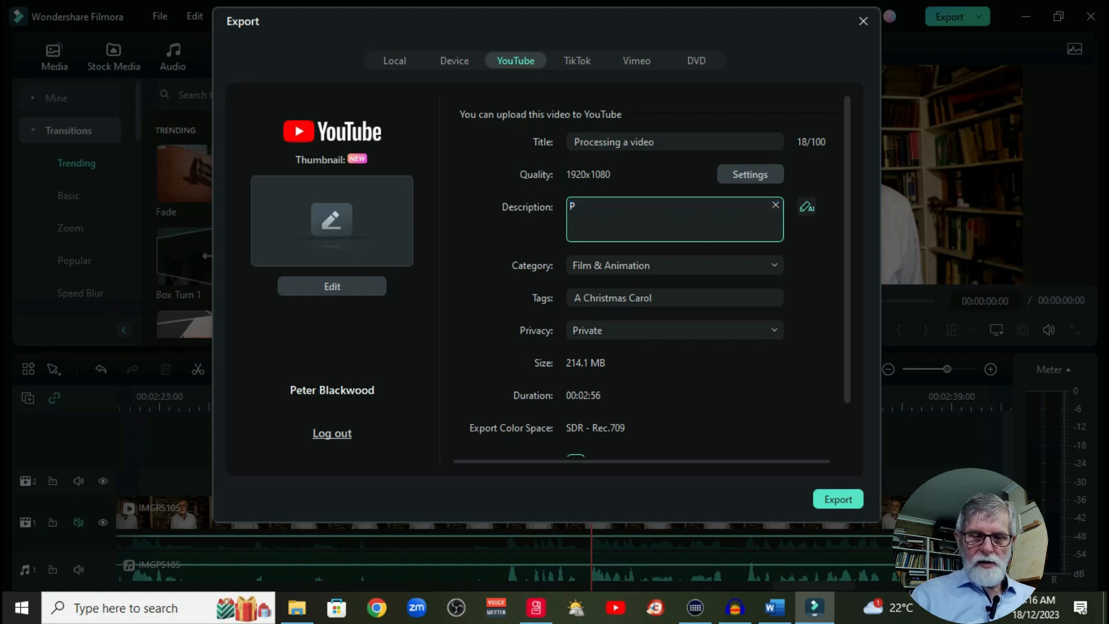
{"action": "type", "text": "eter"}
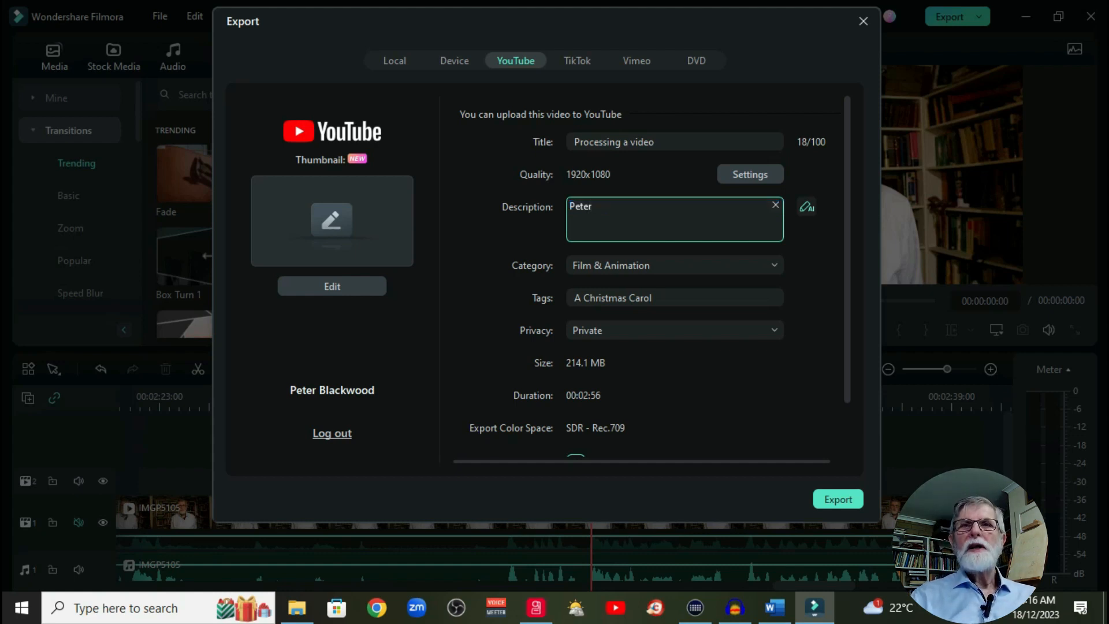
{"action": "type", "text": " demostrat"}
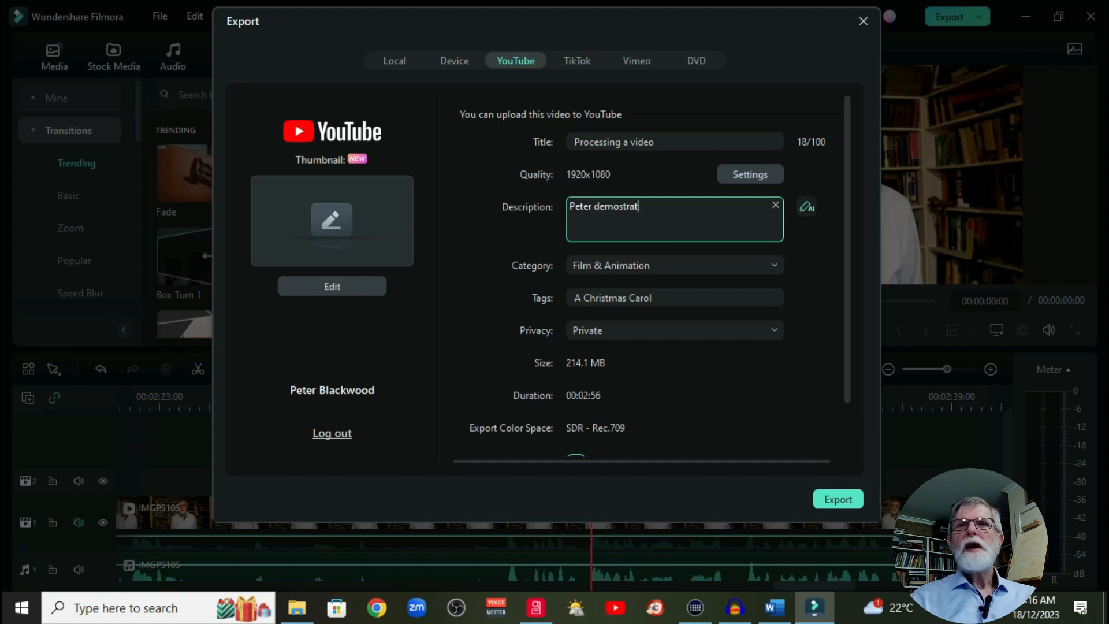
{"action": "type", "text": "es post production and publishing of a video"}
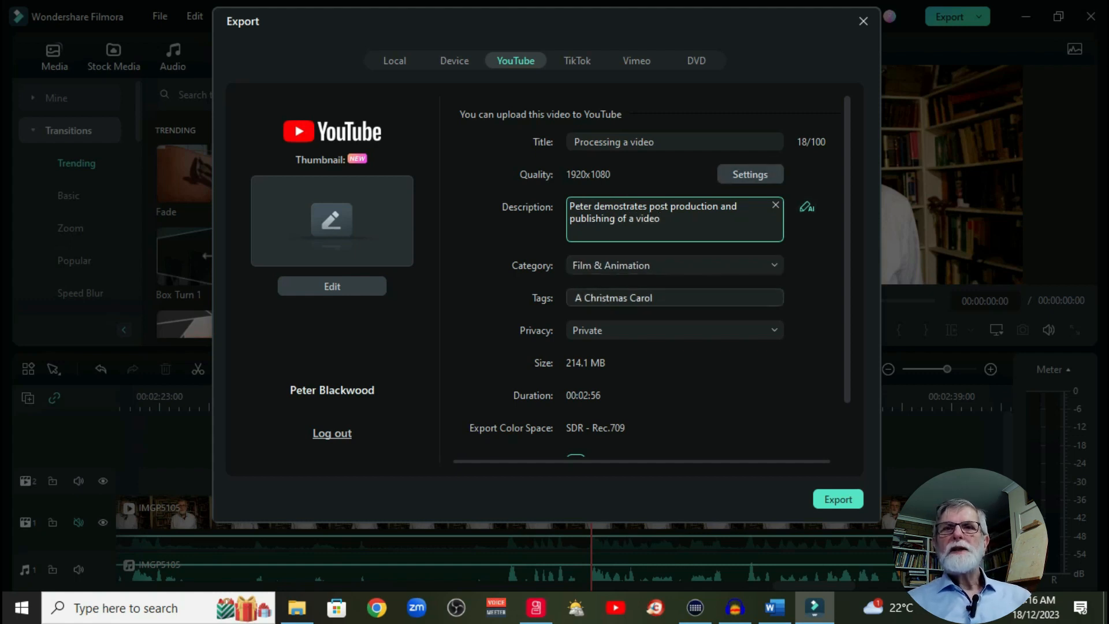
Step: Replace the existing YouTube tag with new text starting with "Ico"
{"action": "left_click", "coordinate": [655, 298]}
{"action": "left_click_drag", "start_coordinate": [653, 298], "coordinate": [575, 298]}
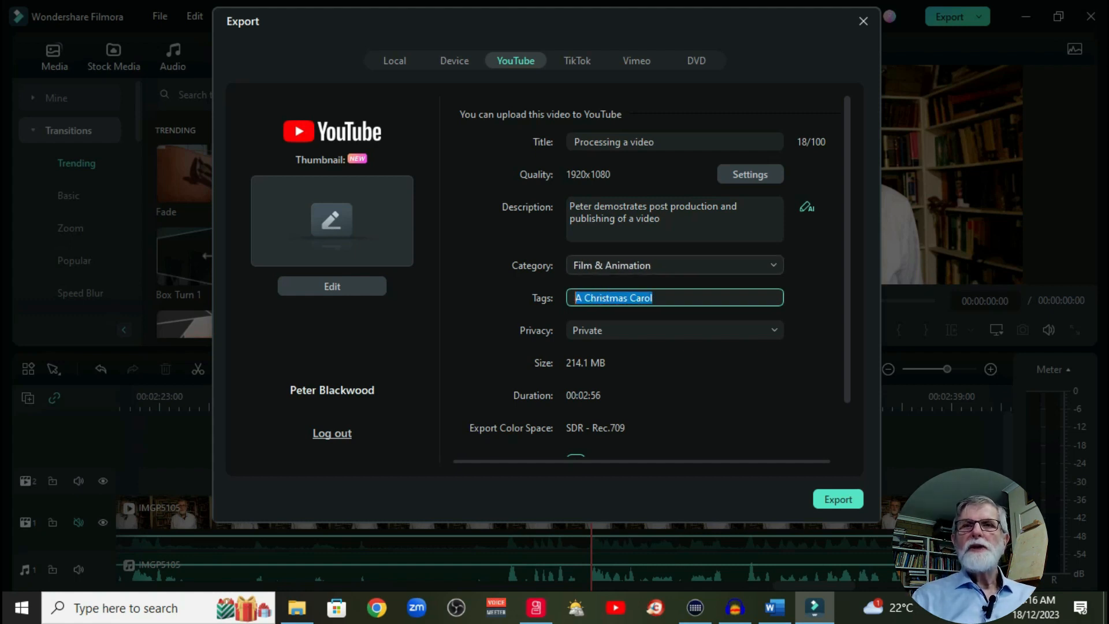
{"action": "type", "text": "Ico"}
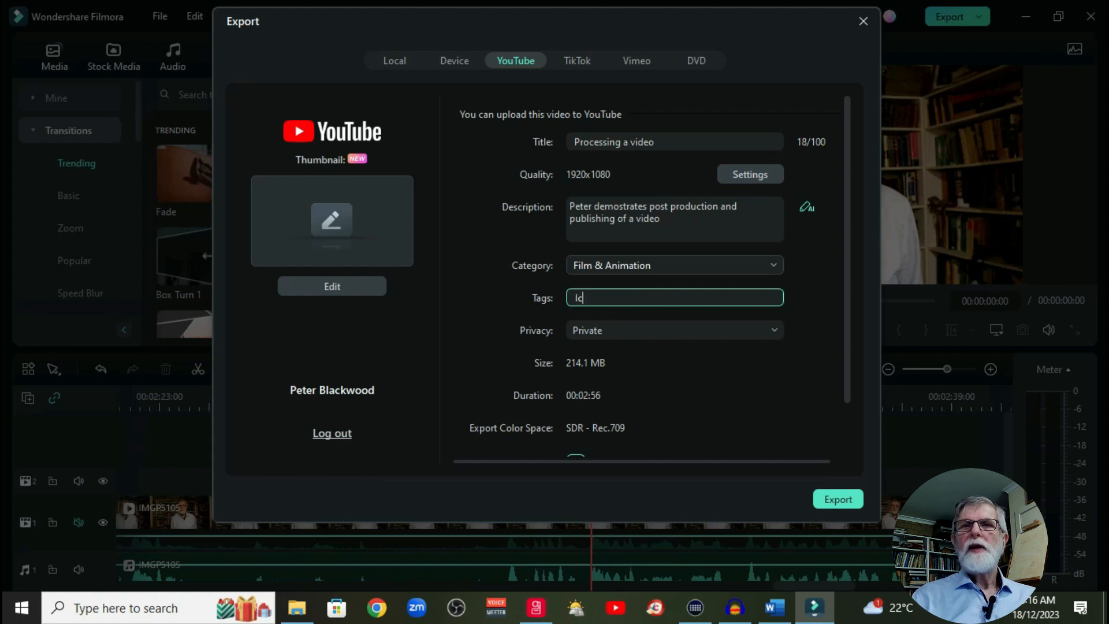